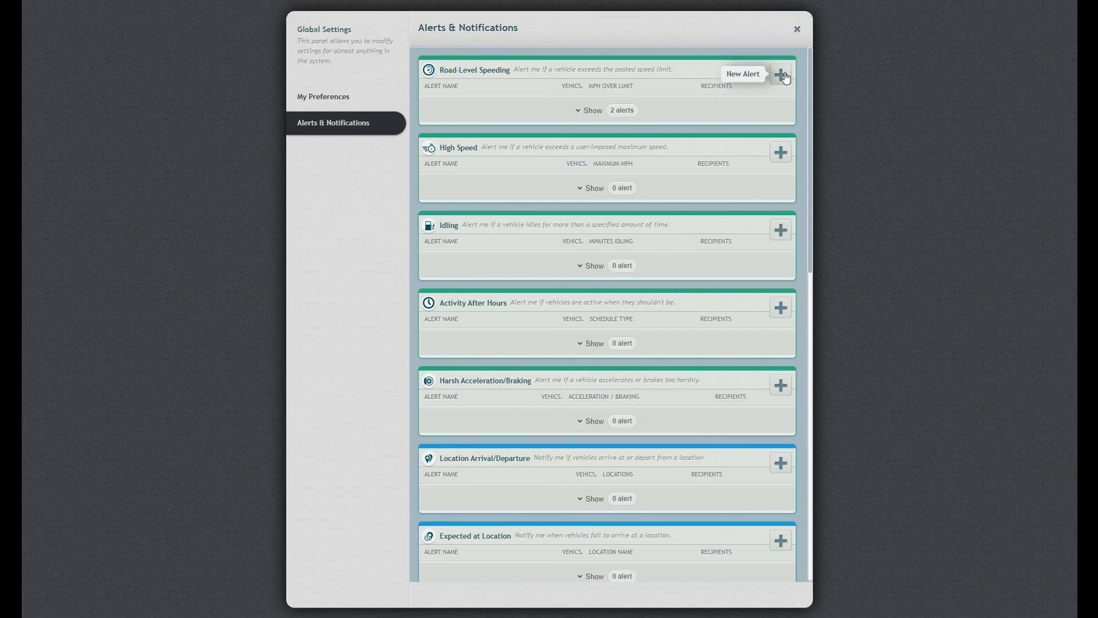
Expand the Road-Level Speeding alerts and try deleting Road-Level Speeding Alert 2, backing out of the deletion
click(593, 111)
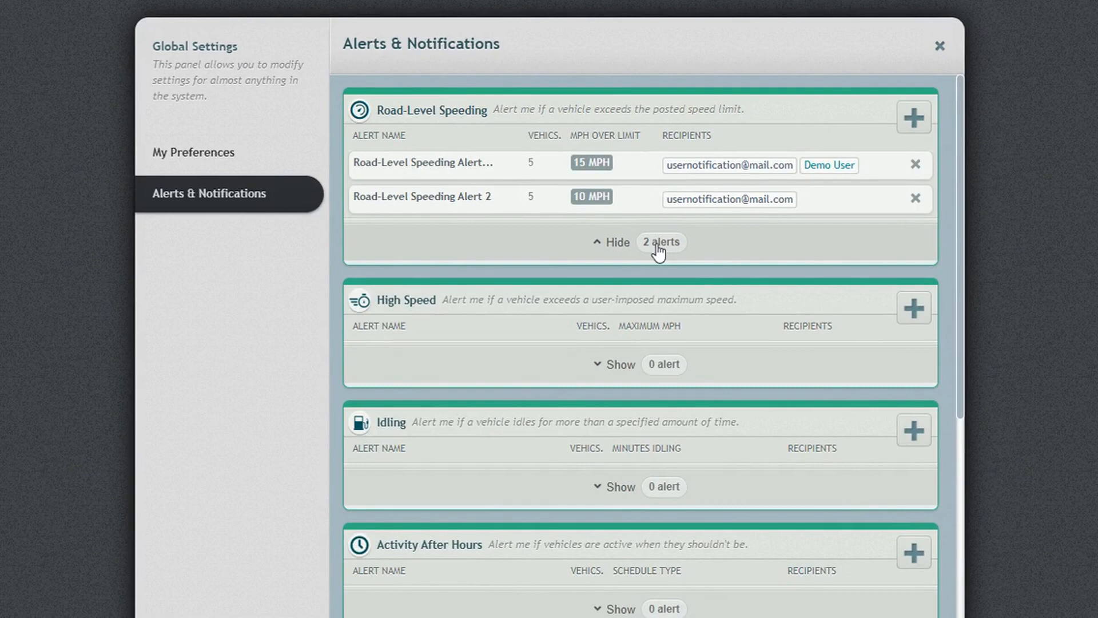
click(915, 198)
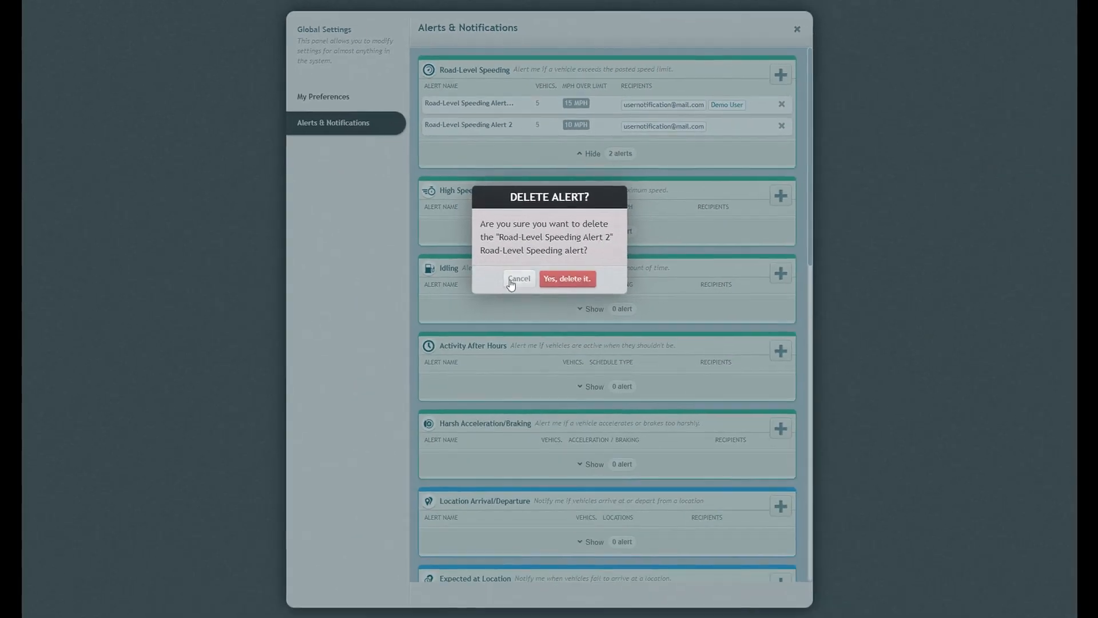
click(502, 439)
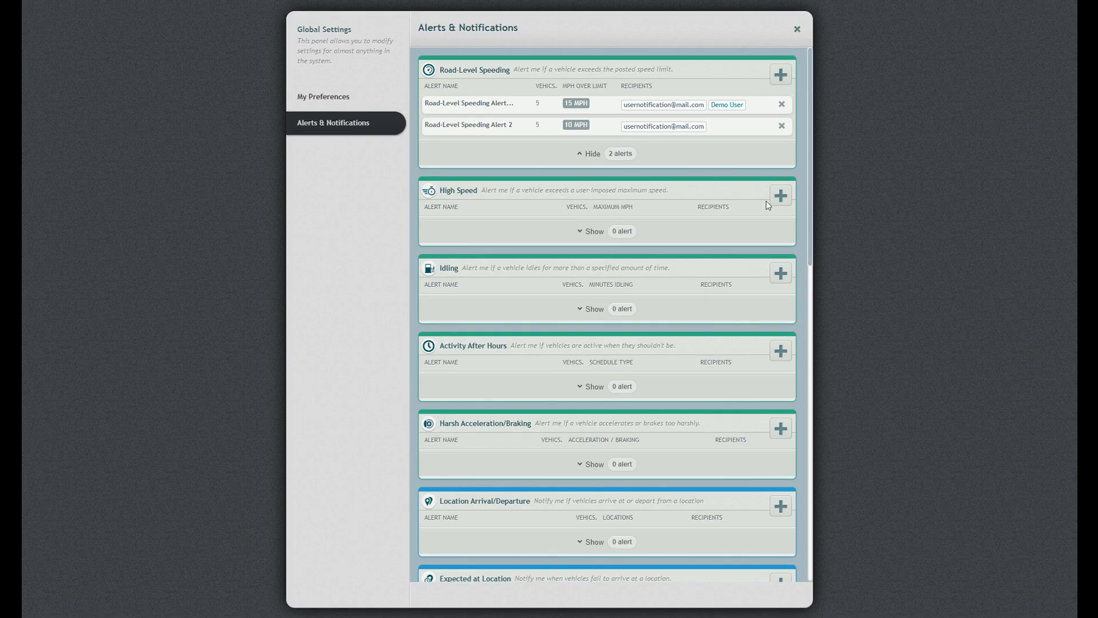
Start a new High Speed alert and name it "High Speed Alert"
click(780, 195)
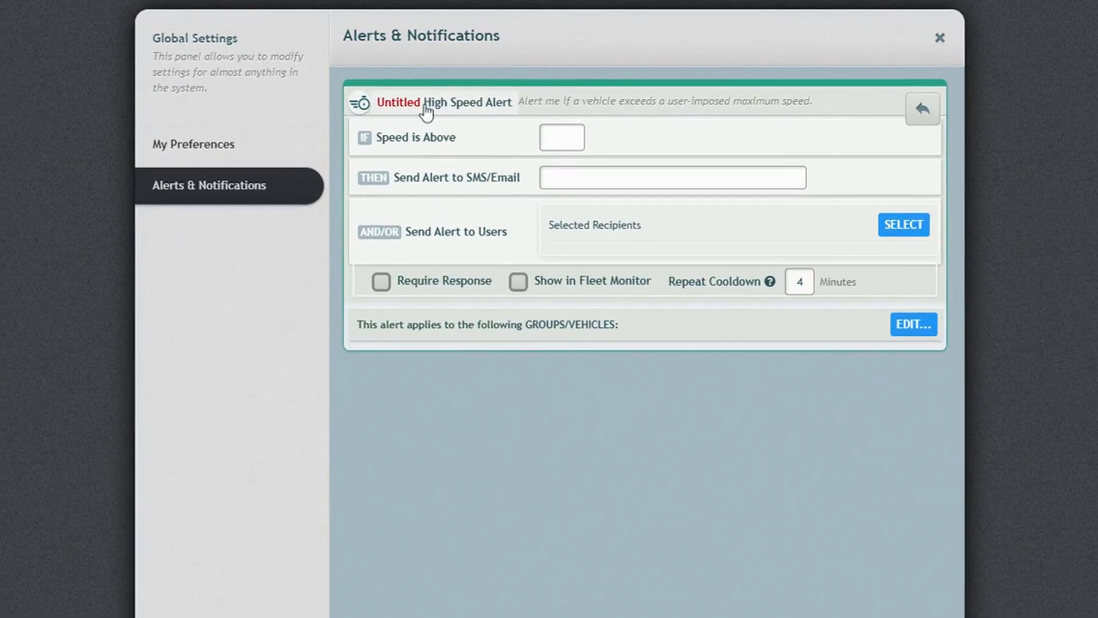
click(470, 75)
drag(422, 102, 363, 104)
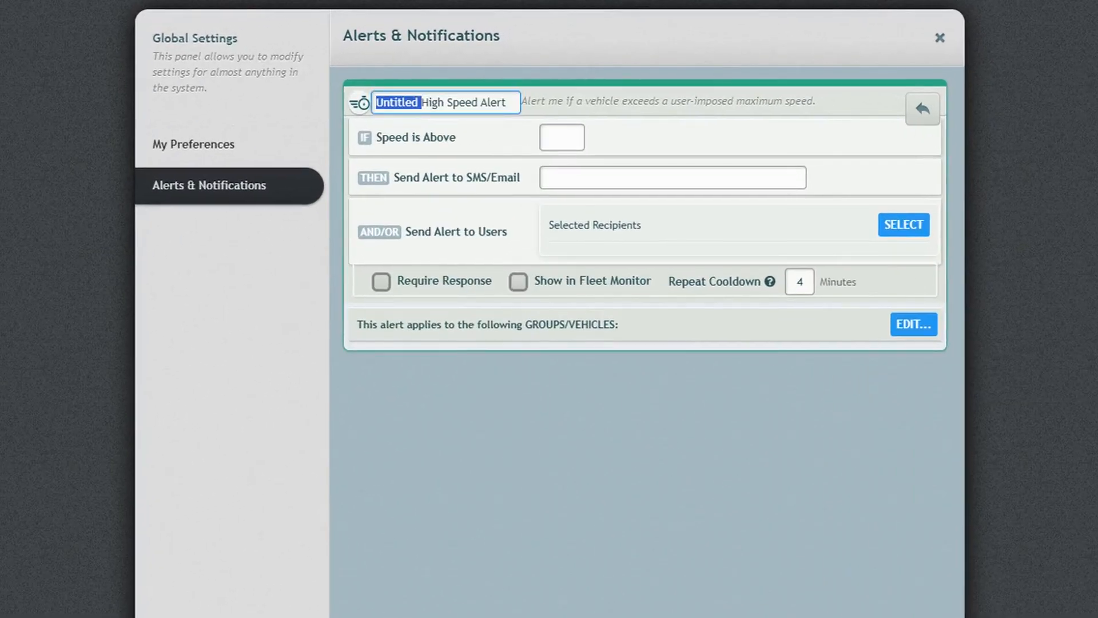
key(BackSpace)
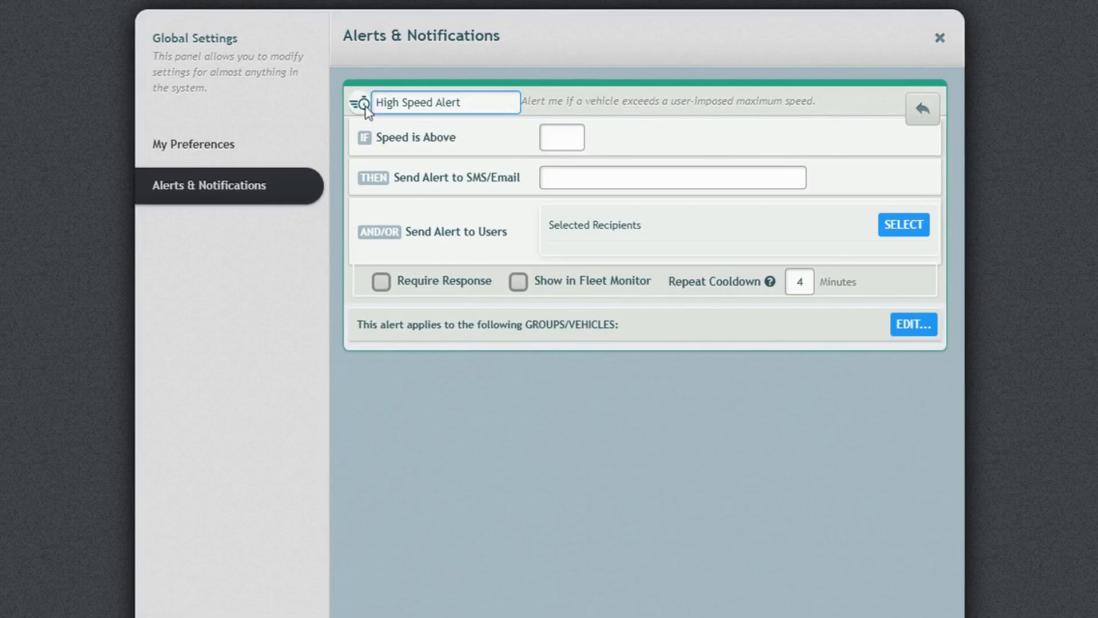
click(656, 558)
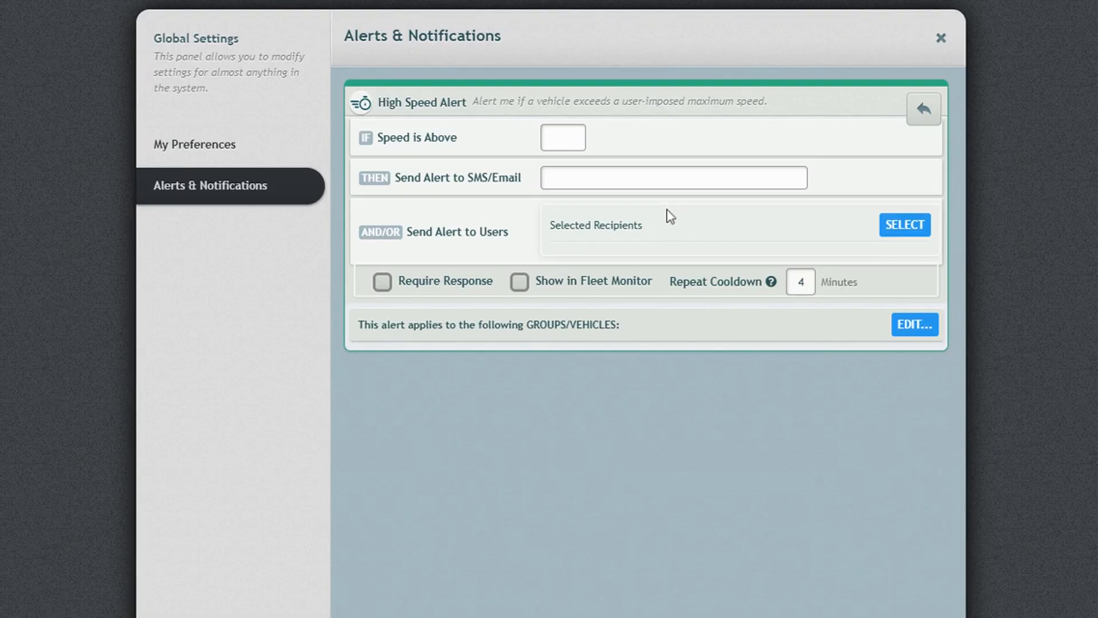
Enter a phone number and an e-mail address as the alert's SMS/Email recipients
click(658, 178)
text(12345678)
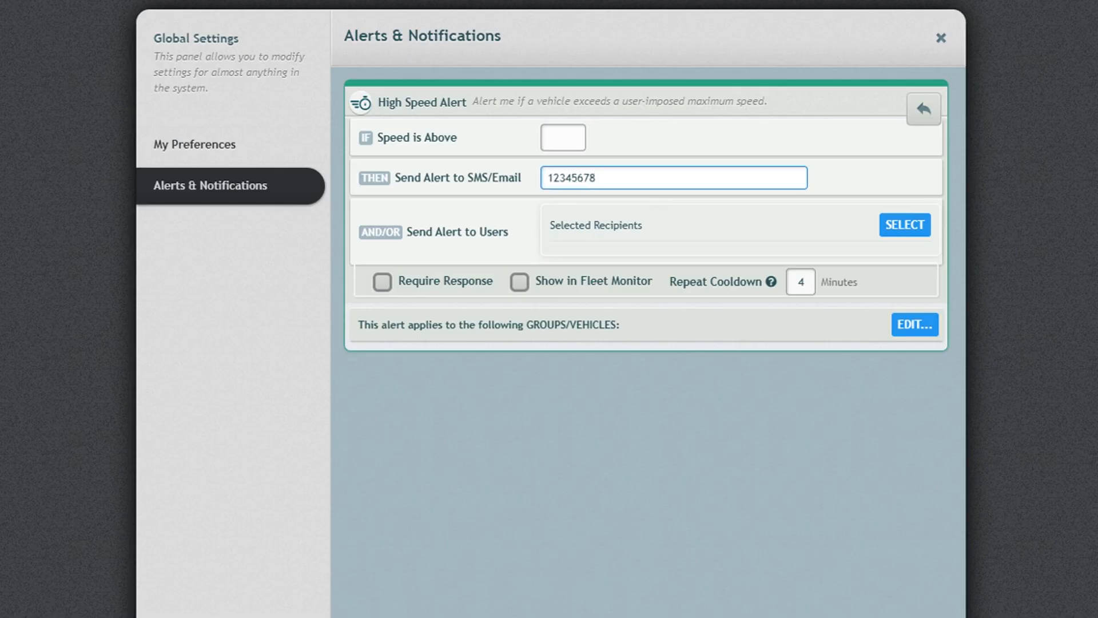
key(Return)
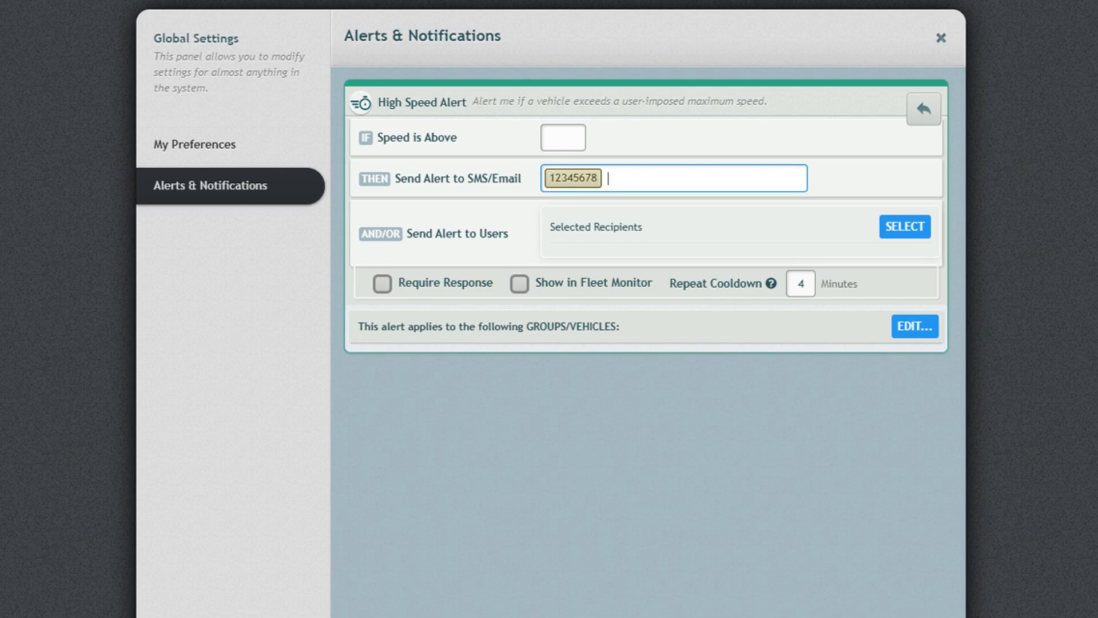
text(mail@mail.com)
key(Return)
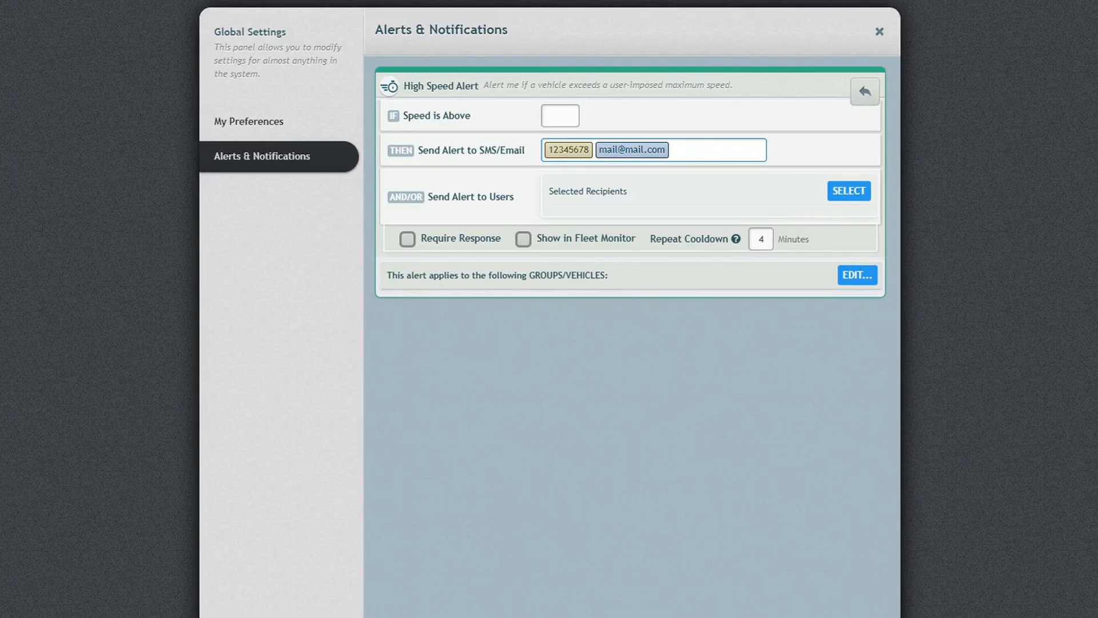
Add Demo User to the alert's user recipients and apply the selection
click(852, 193)
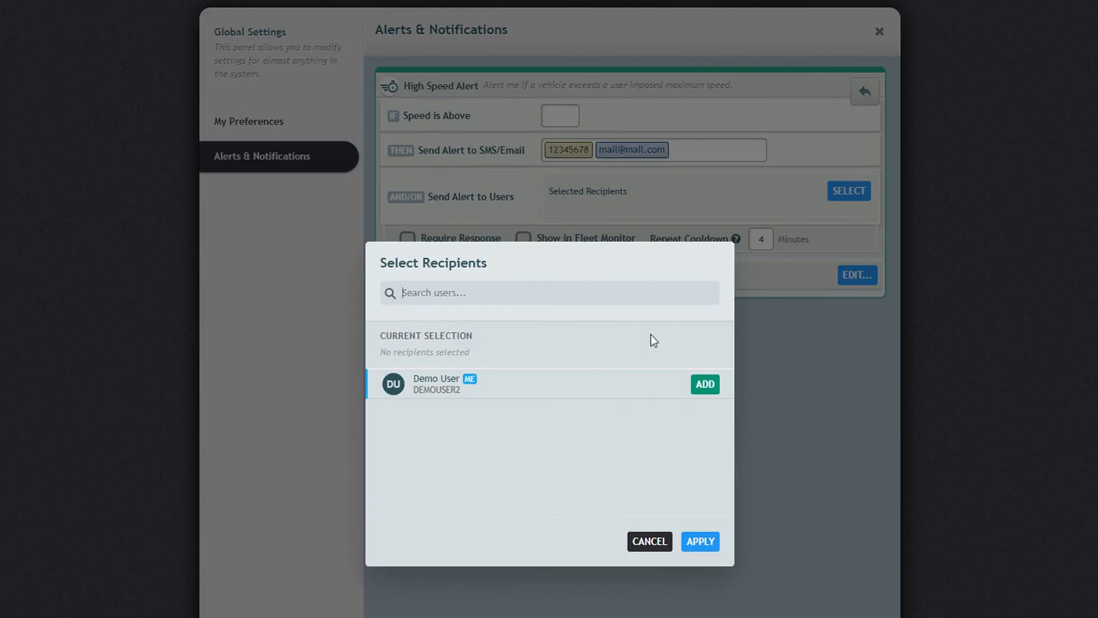
click(707, 384)
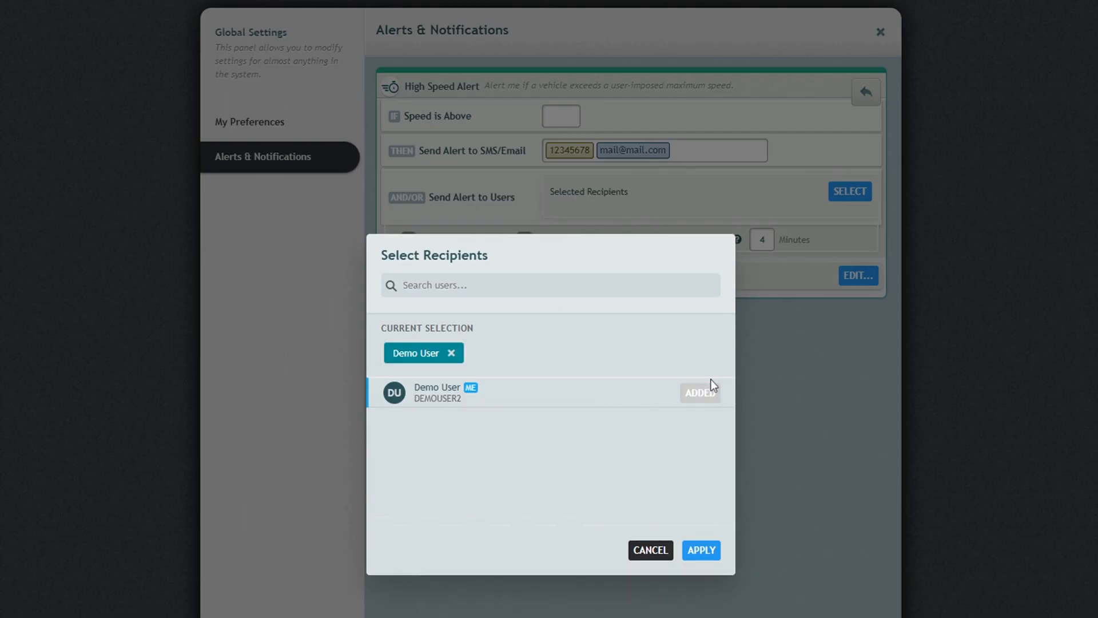
click(704, 555)
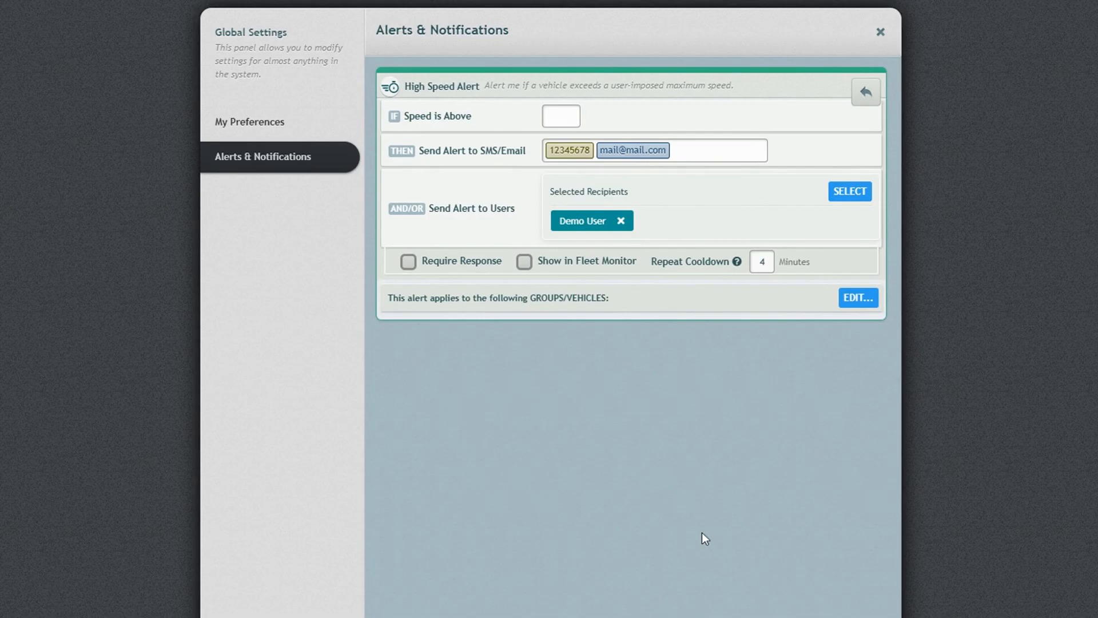
Try the Require Response option for the High Speed alert and switch it back off
click(409, 262)
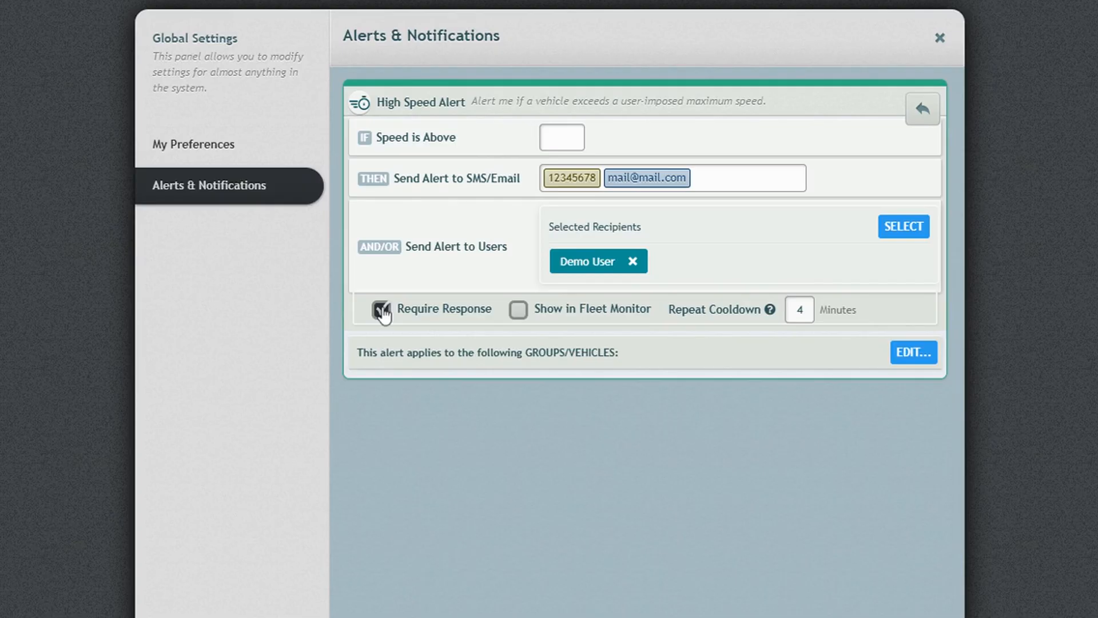
click(381, 310)
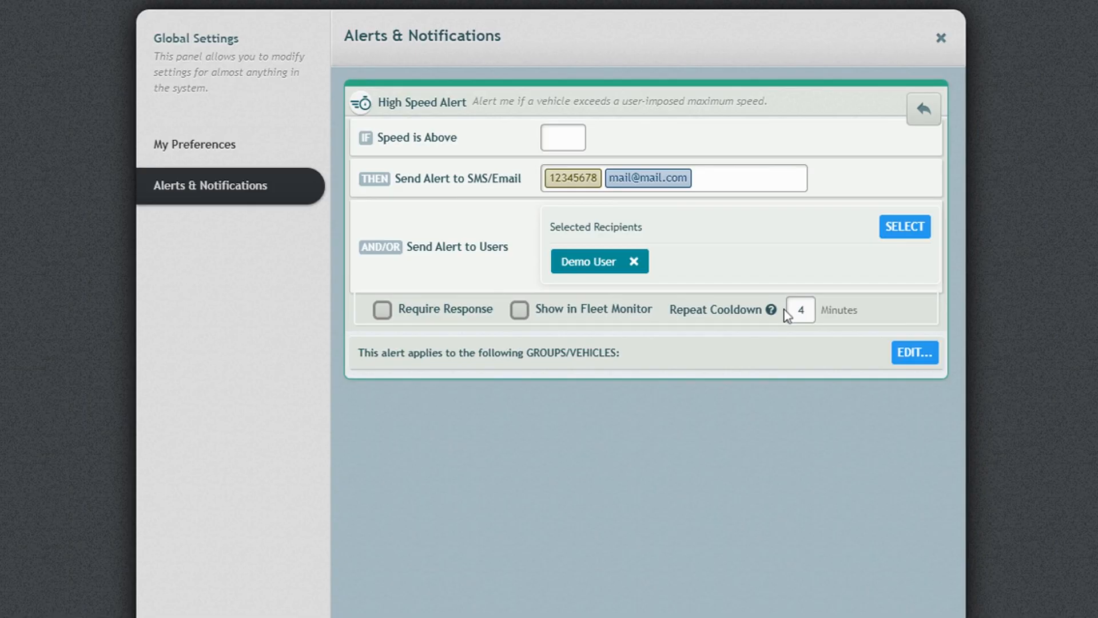
mouse_move(774, 315)
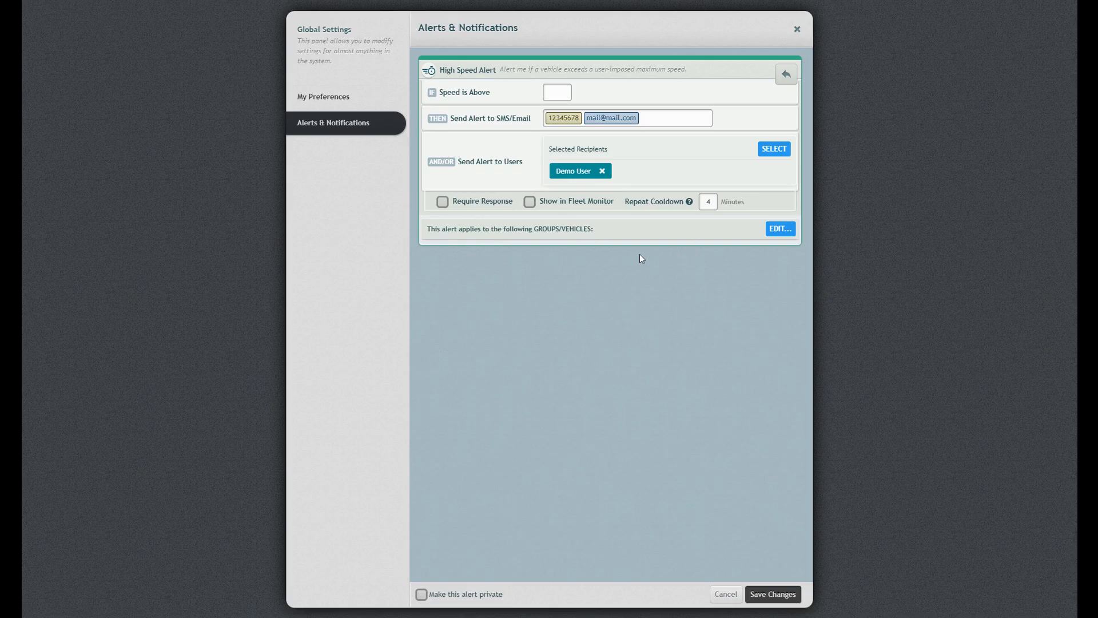
Apply the High Speed alert to all groups, Default Group and Facilities
click(779, 230)
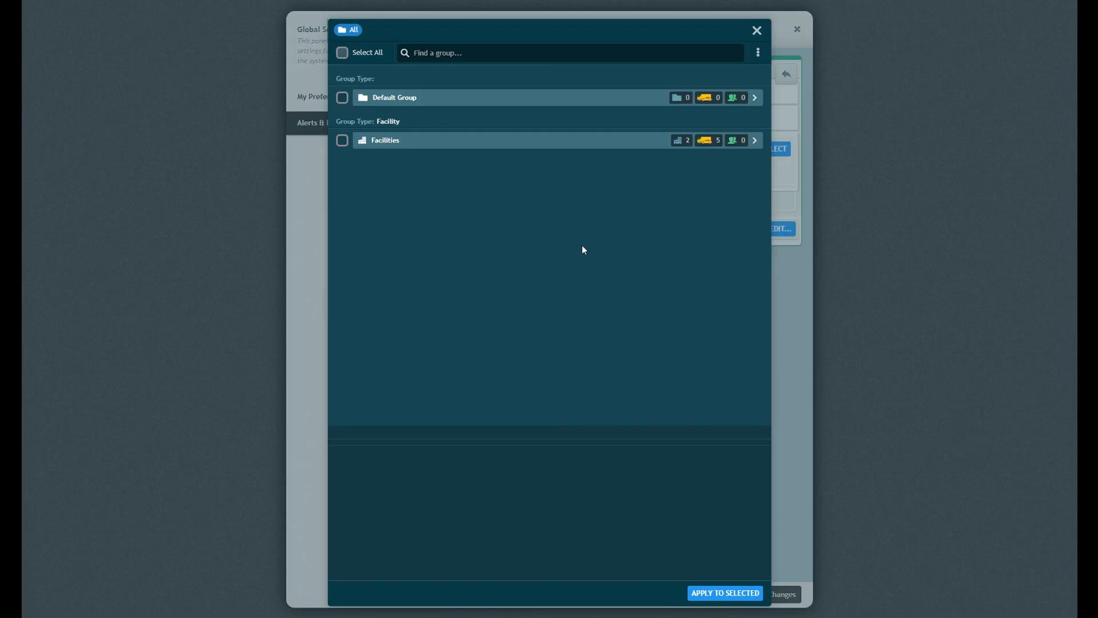
click(342, 53)
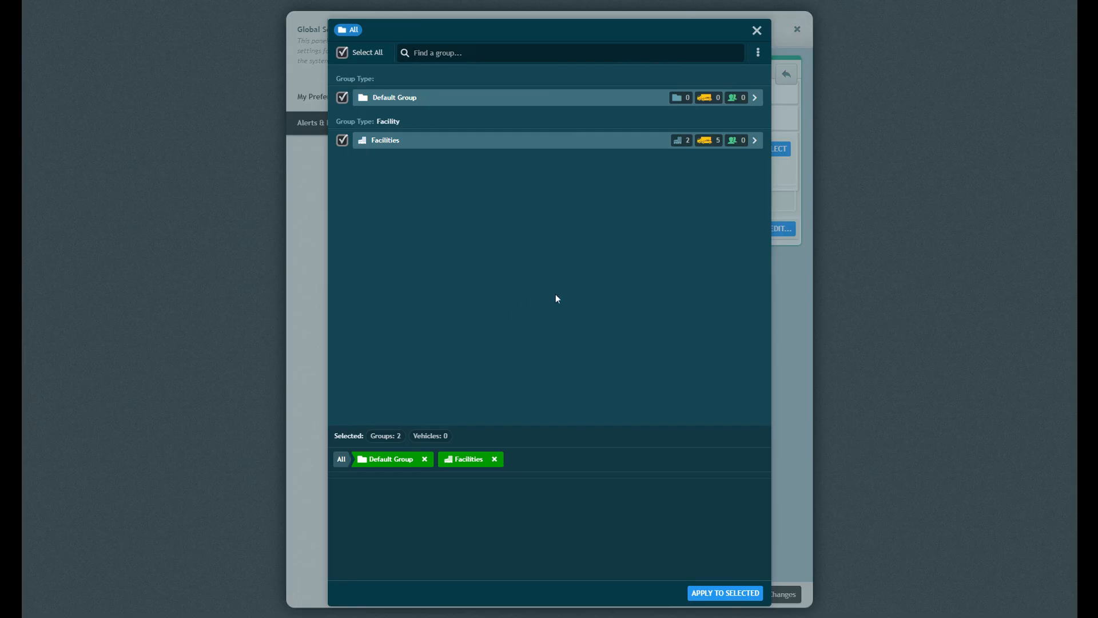
click(722, 593)
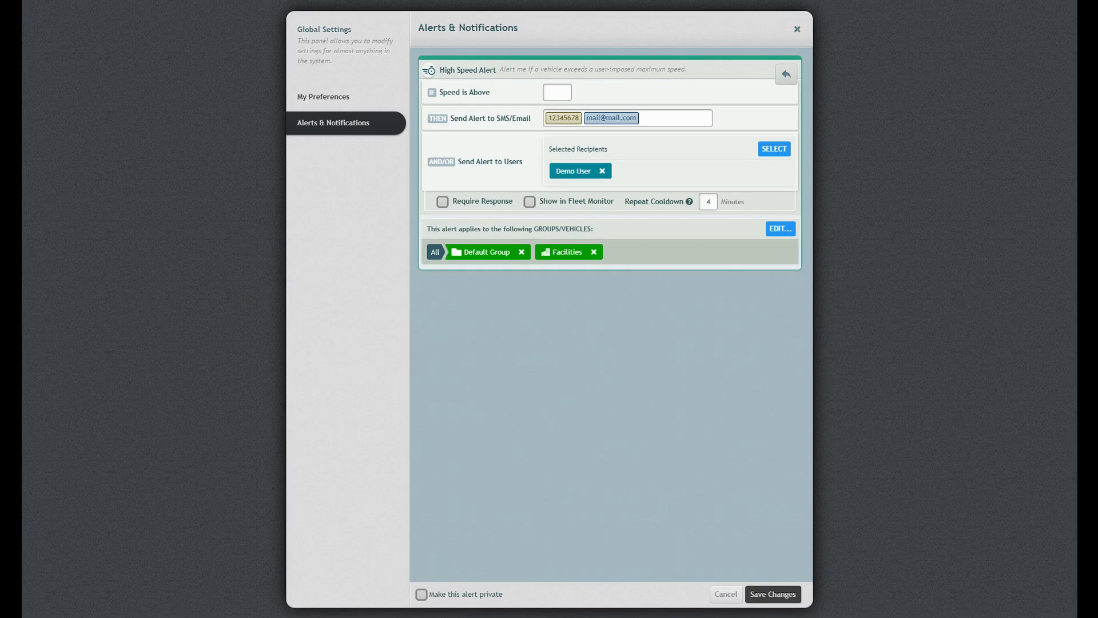
Make the High Speed alert private, set its speed threshold to 10, and save it
click(421, 597)
click(567, 95)
text(10)
click(777, 595)
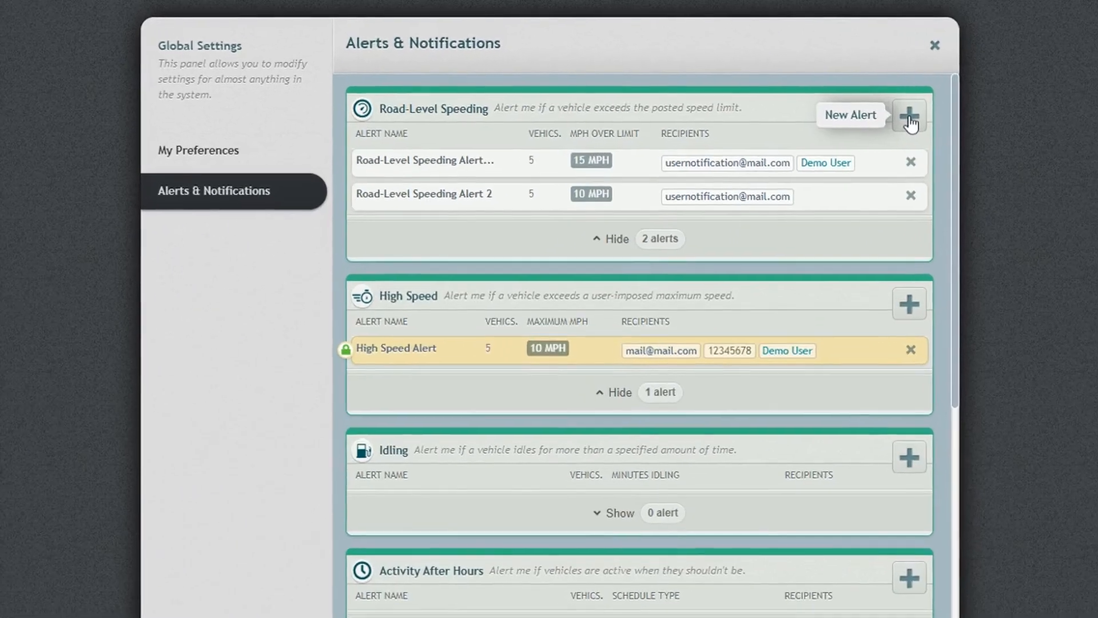
Draft a Road-Level Speeding alert for speeds above 10 MPH over the limit and discard it without saving
click(913, 120)
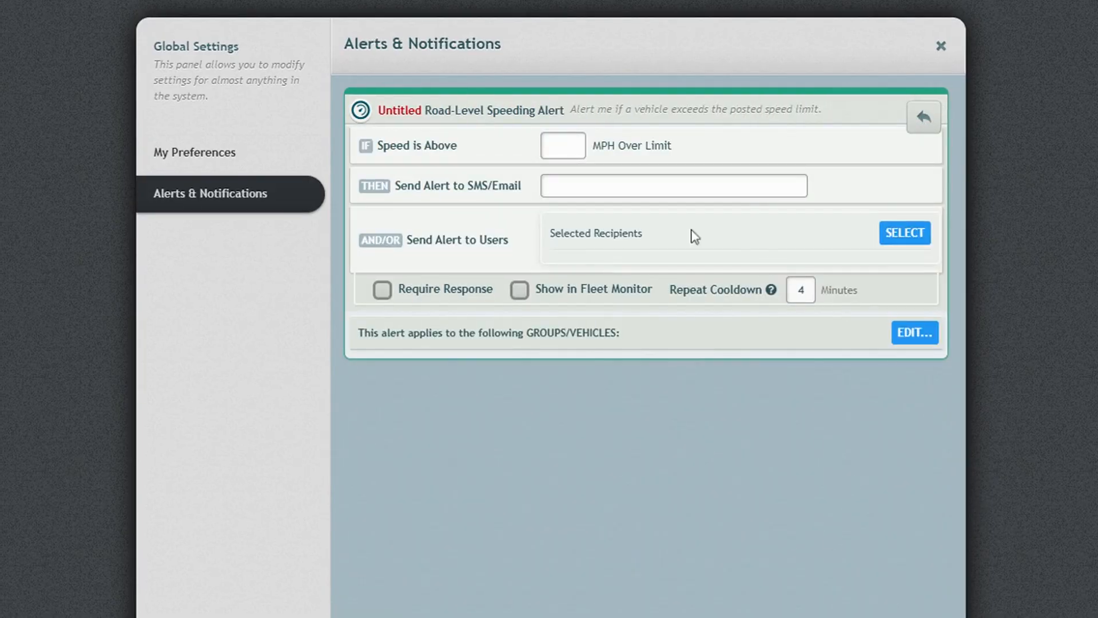
click(572, 145)
text(10)
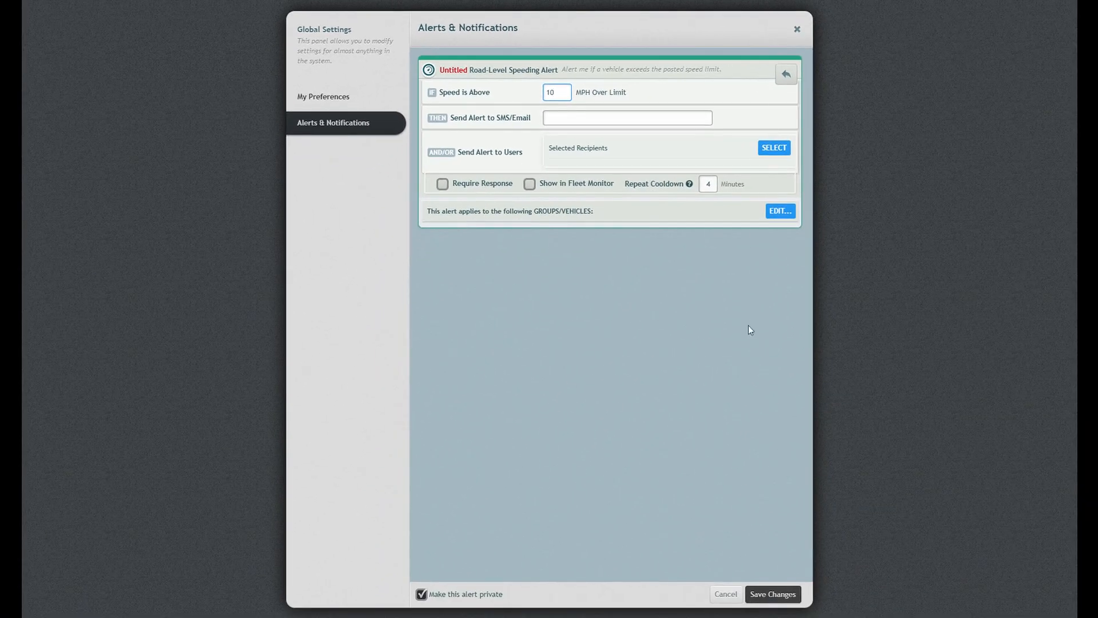
click(724, 594)
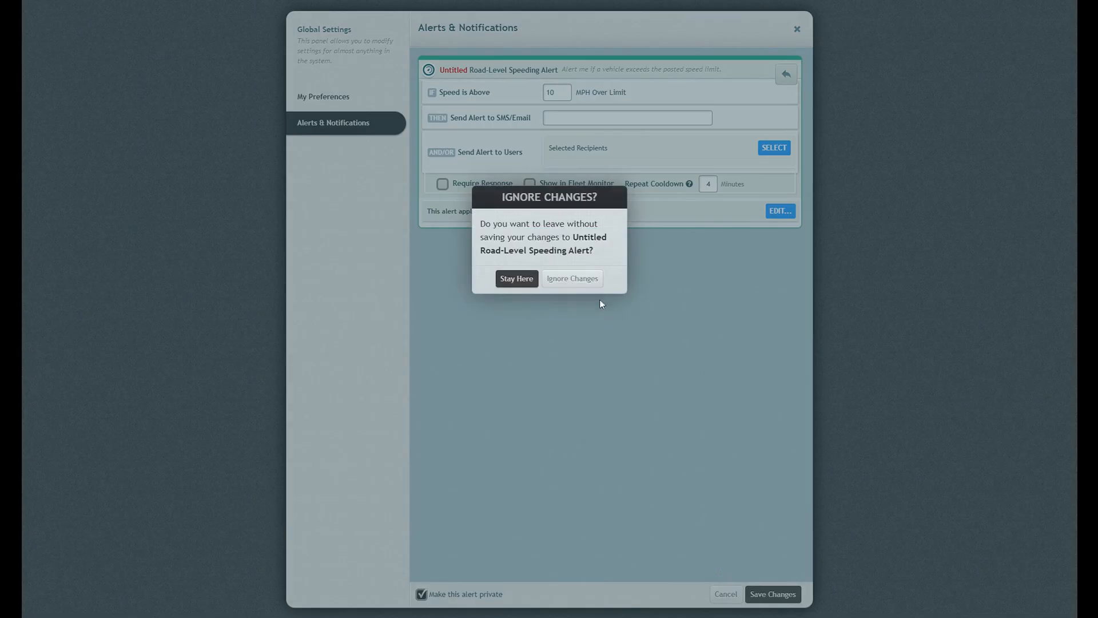
click(580, 283)
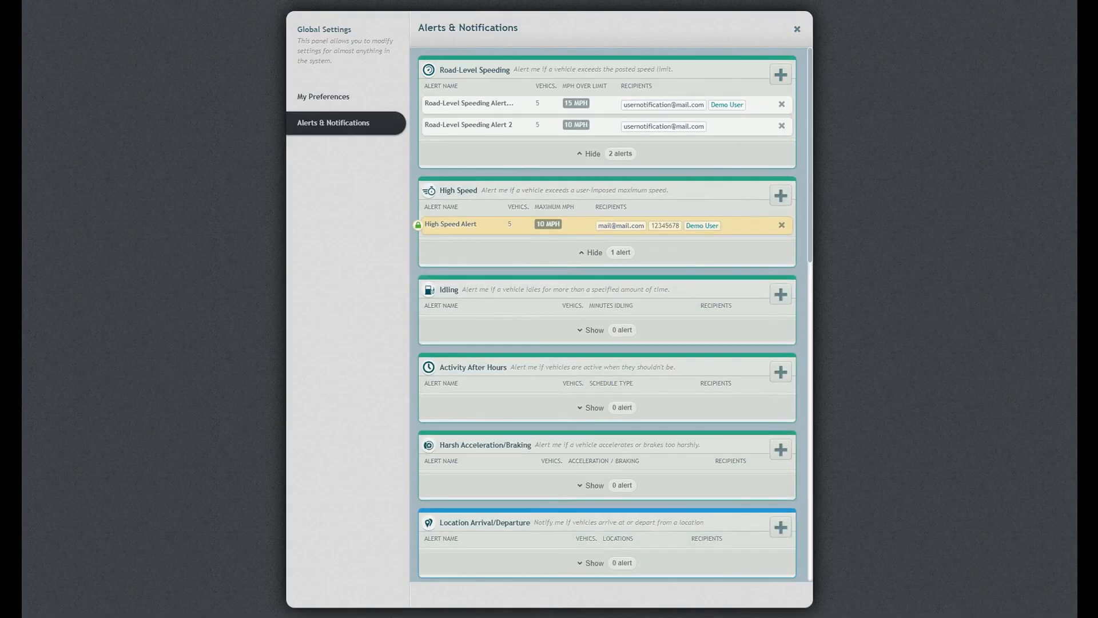
Draft another High Speed alert with a speed threshold of 80 and discard it without saving
click(780, 196)
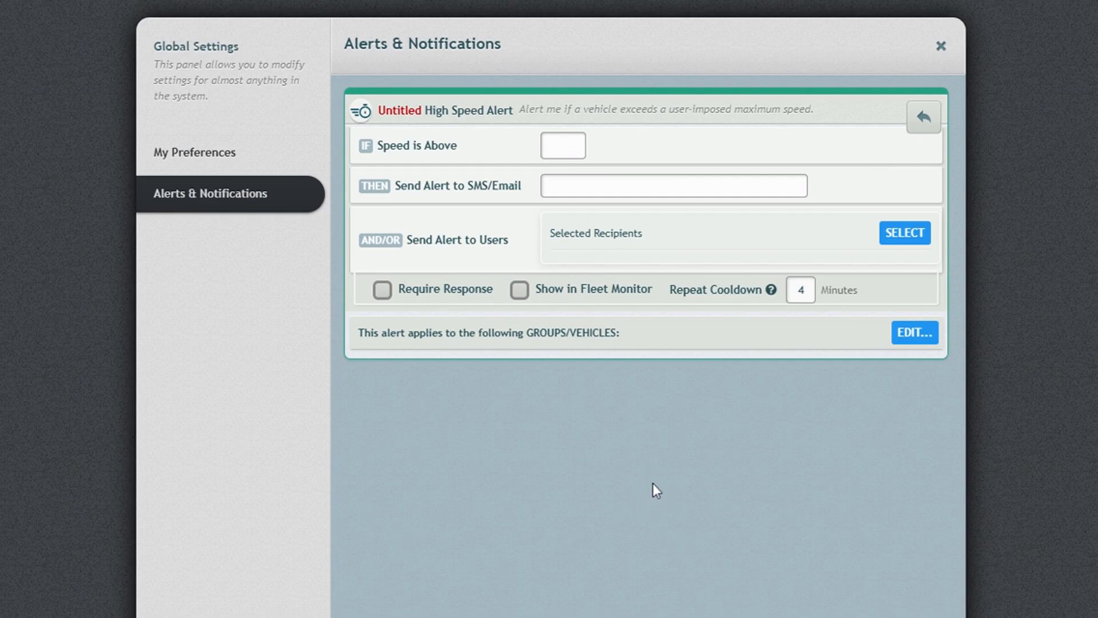
click(564, 145)
text(80)
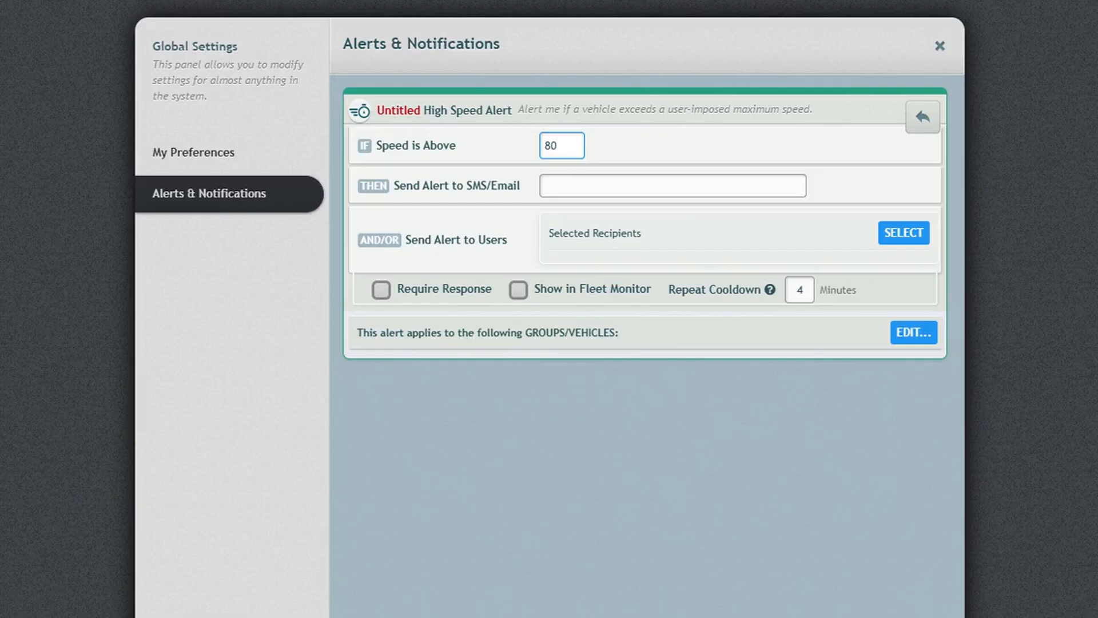
key(Escape)
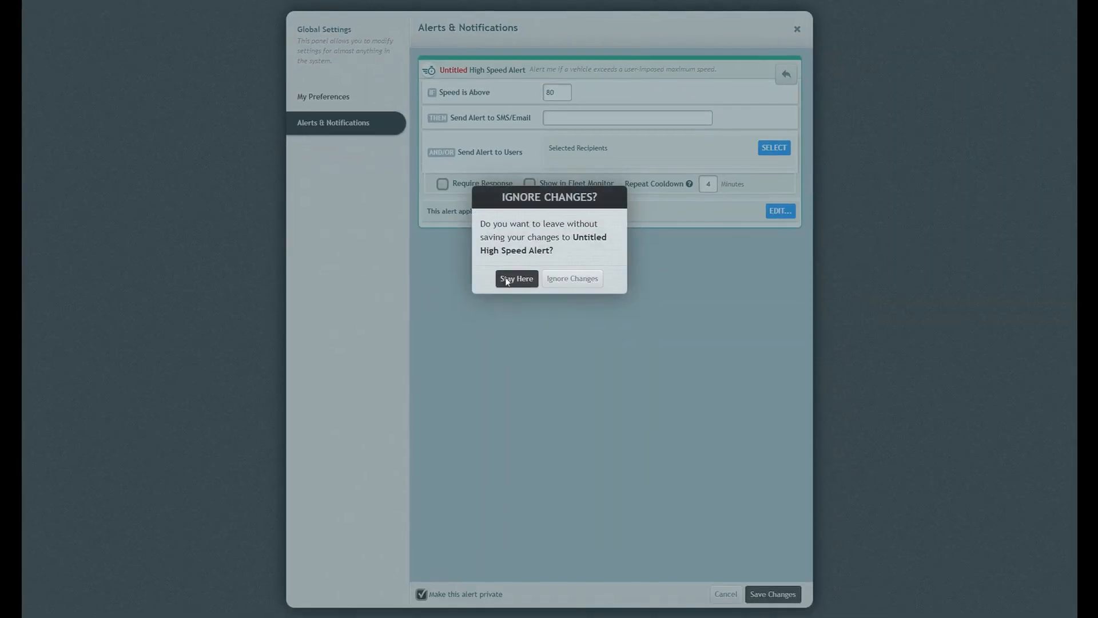
click(572, 280)
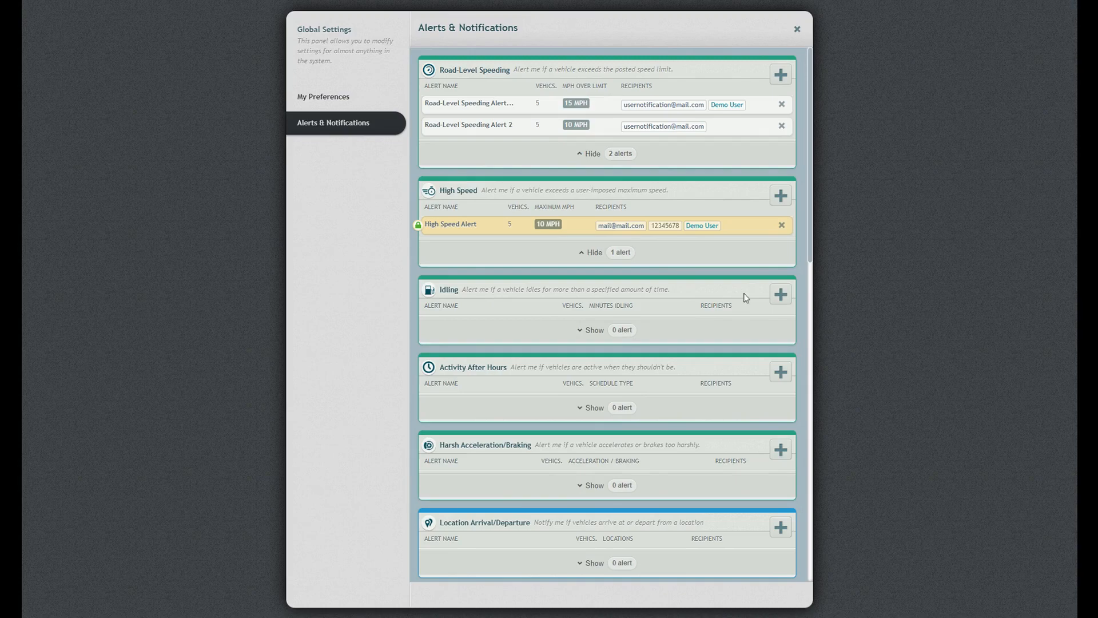
Draft an Idling alert for vehicles idling 10 minutes or more and discard it without saving
click(780, 295)
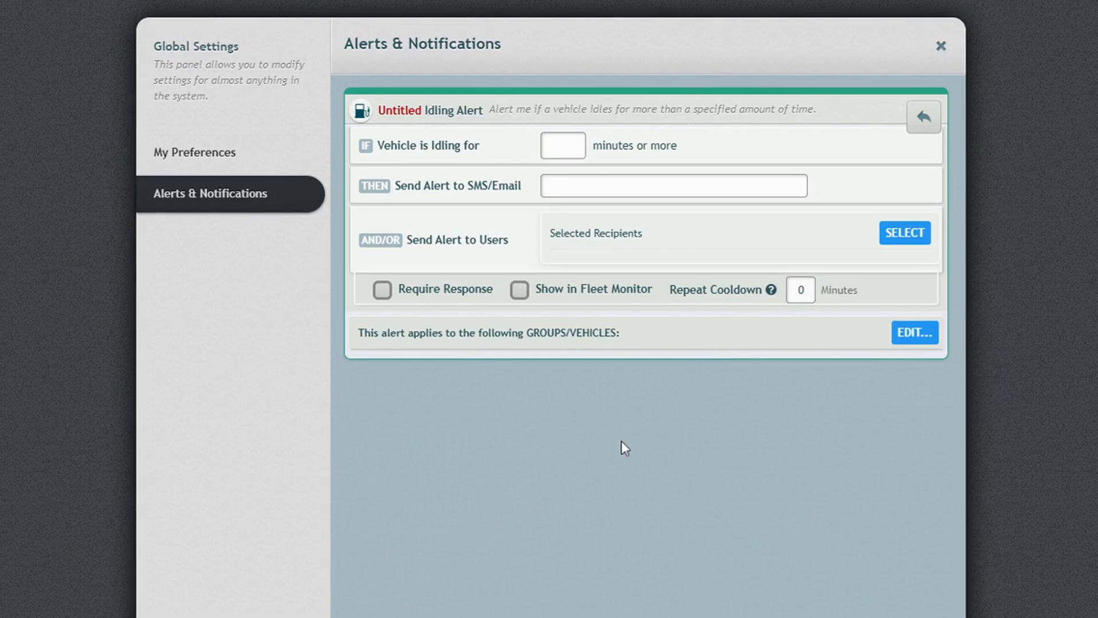
click(552, 146)
text(10)
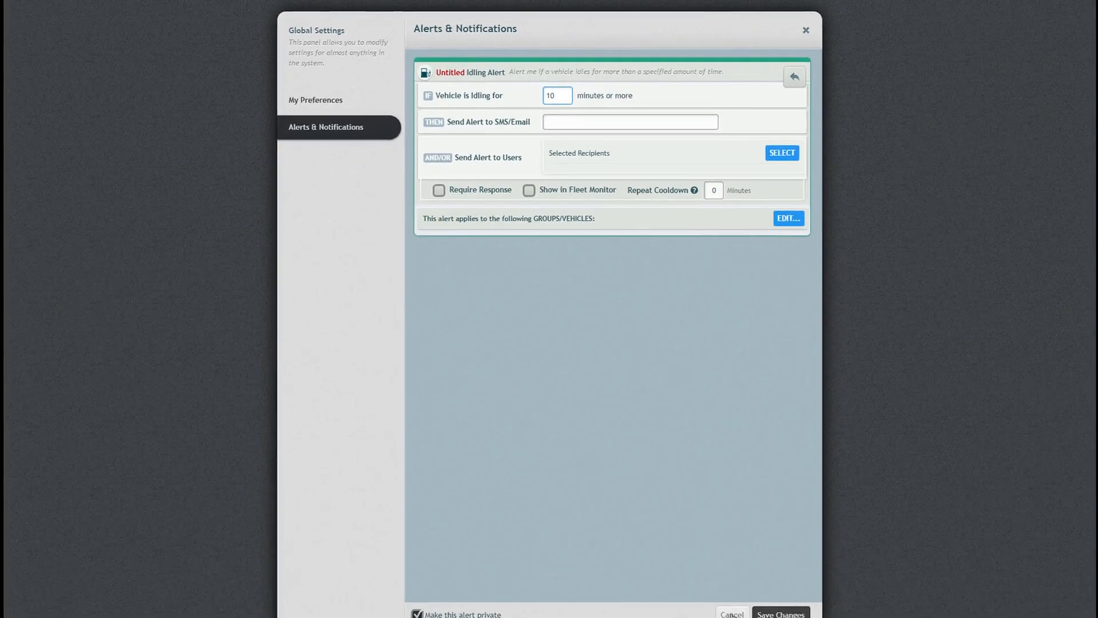
click(727, 595)
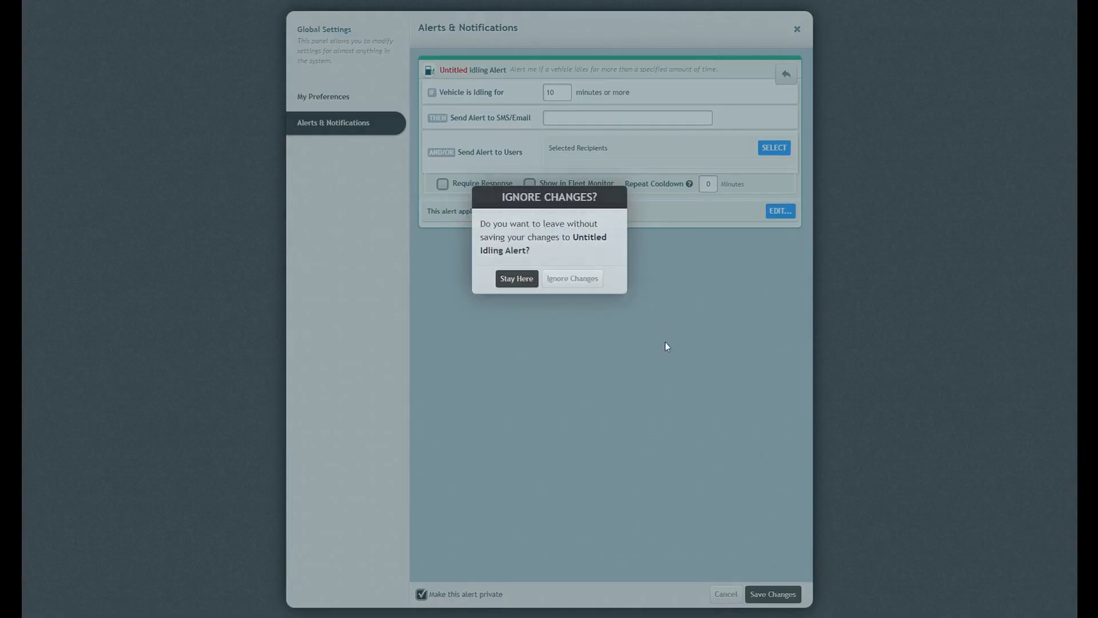
click(585, 277)
Start a new Activity After Hours alert, try the Weekdays & Weekend schedule, and set it back to Customize Each Day
scroll(587, 276, down, 3)
click(780, 257)
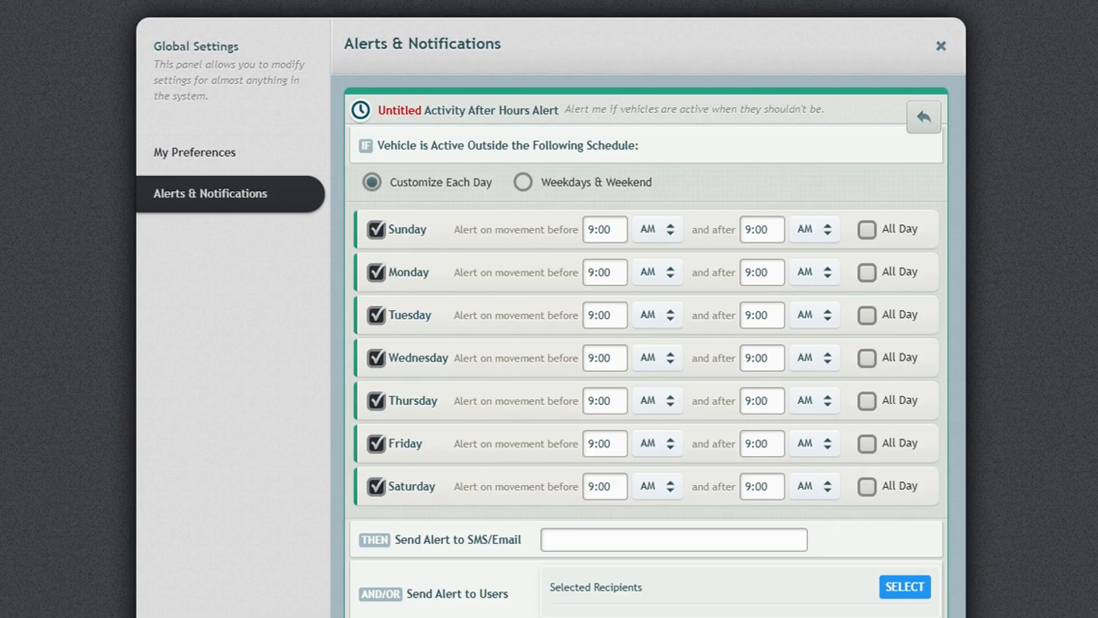
drag(412, 182, 459, 182)
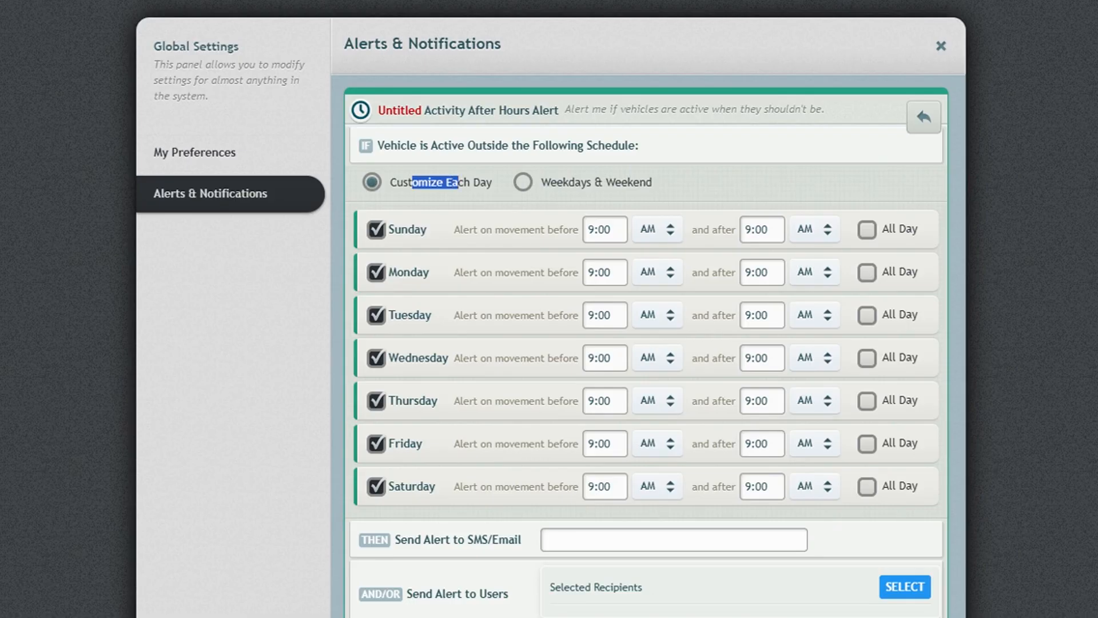
click(460, 181)
click(524, 183)
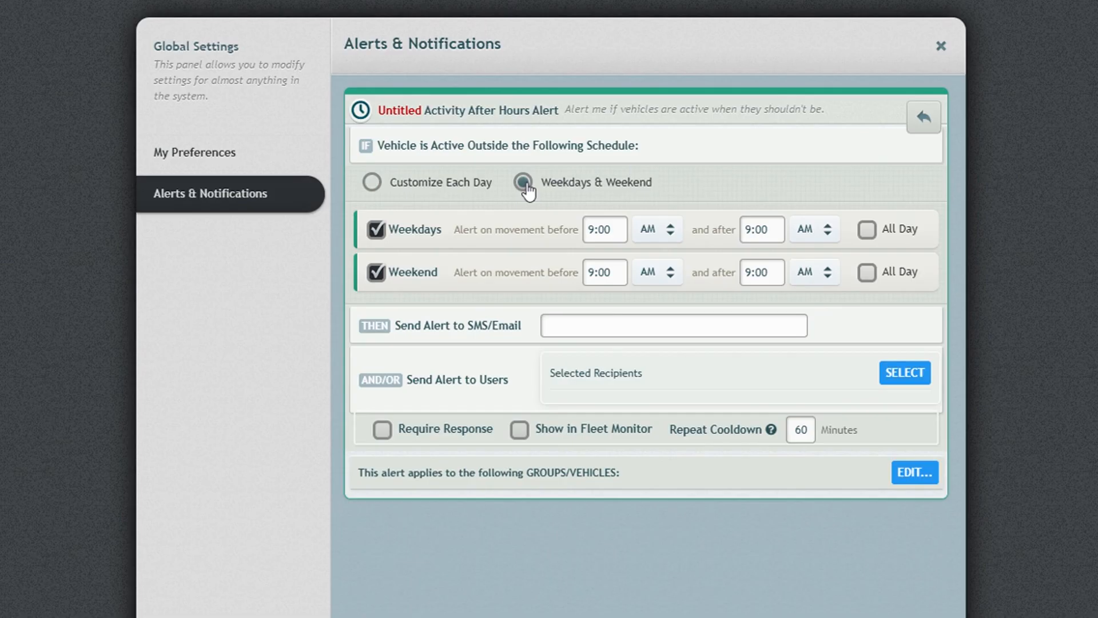
click(370, 184)
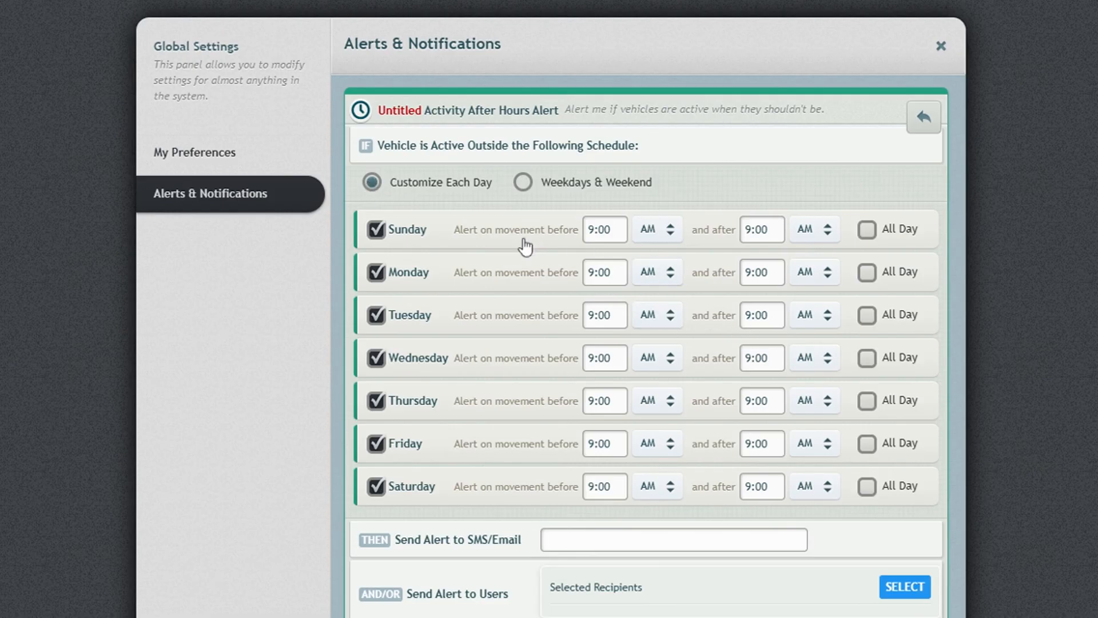
Exclude Sunday and Monday from the after-hours schedule, set Thursday to All Day, and discard the alert without saving
click(523, 183)
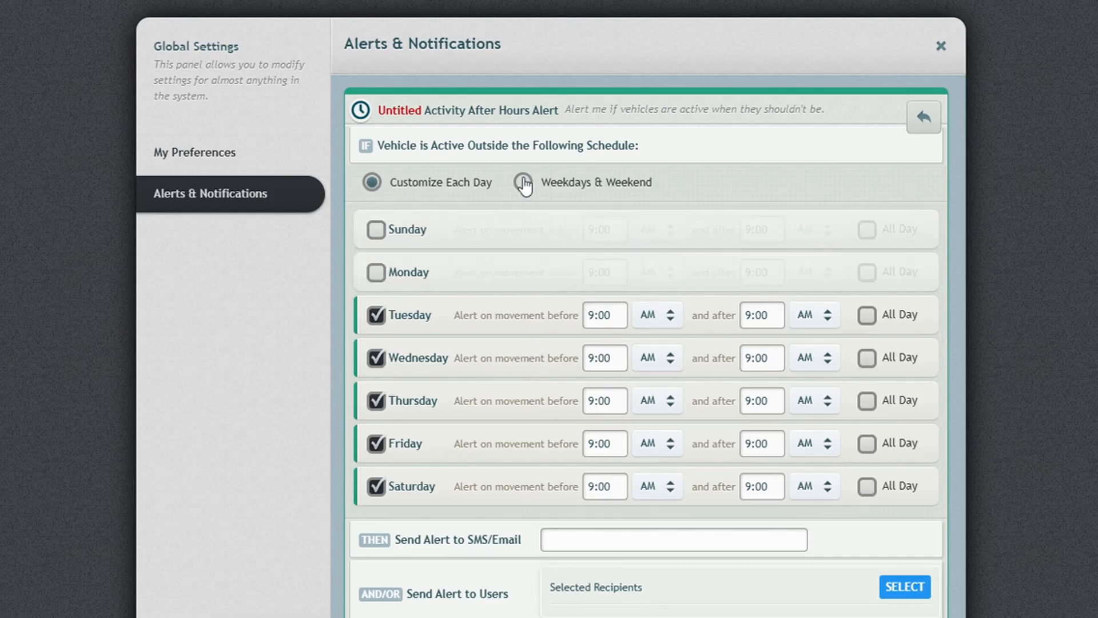
click(522, 183)
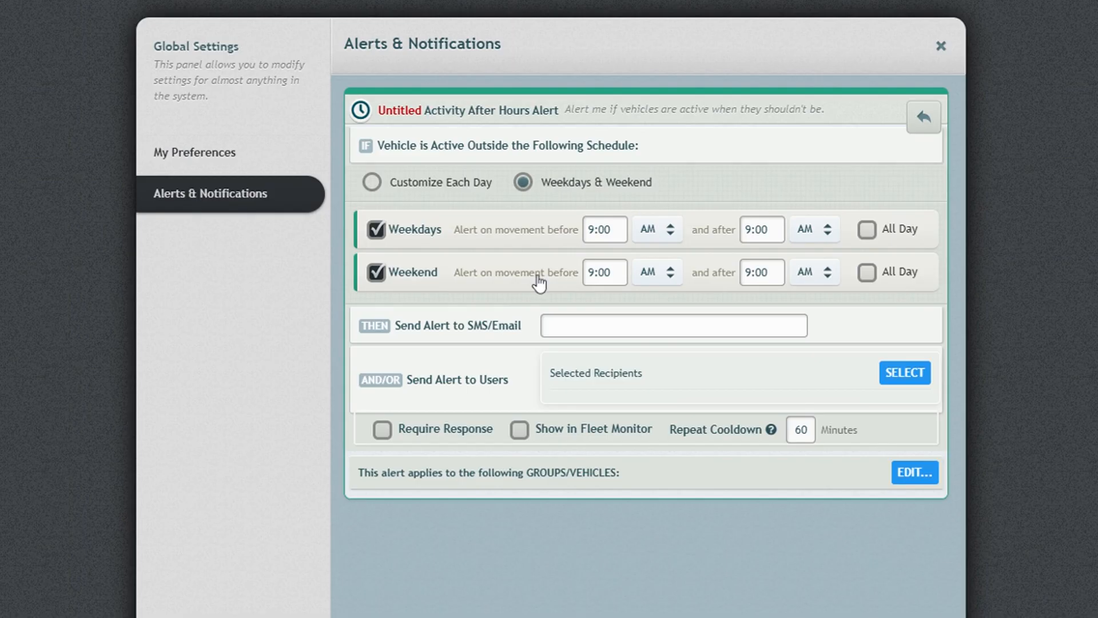
click(373, 183)
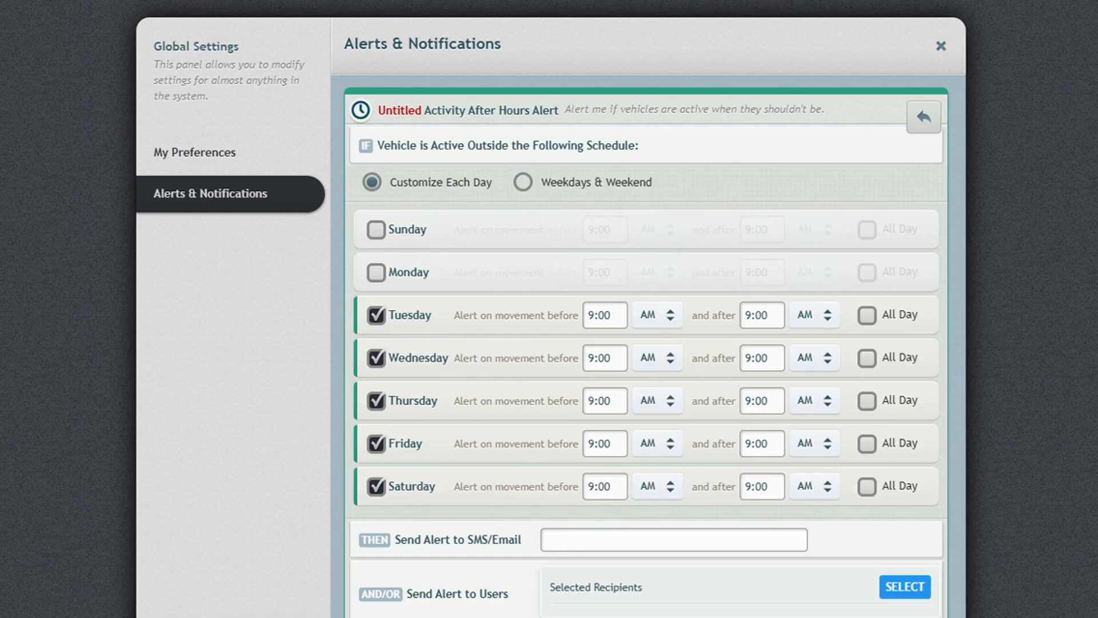
click(867, 400)
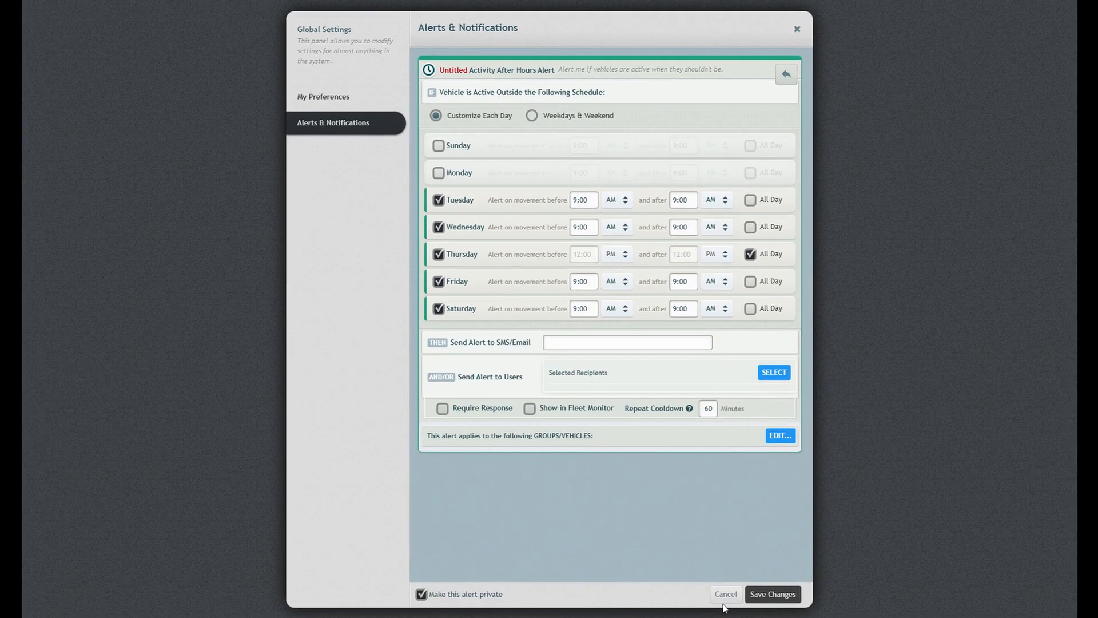
click(726, 595)
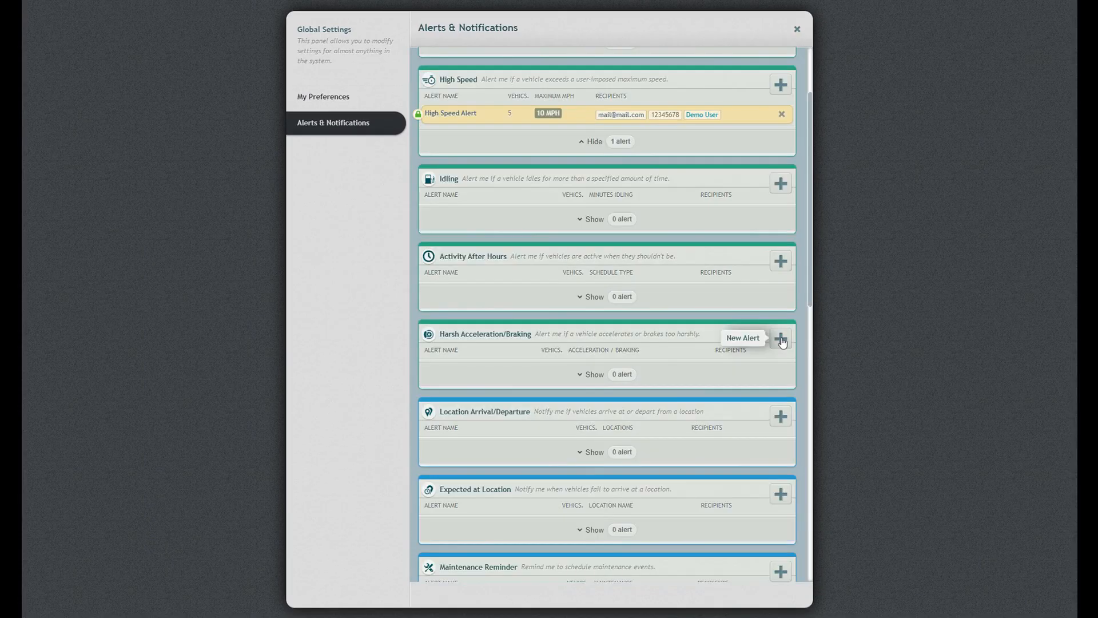
Draft a Harsh Acceleration/Braking alert covering both harsh acceleration and harsh braking, and discard it without saving
click(781, 340)
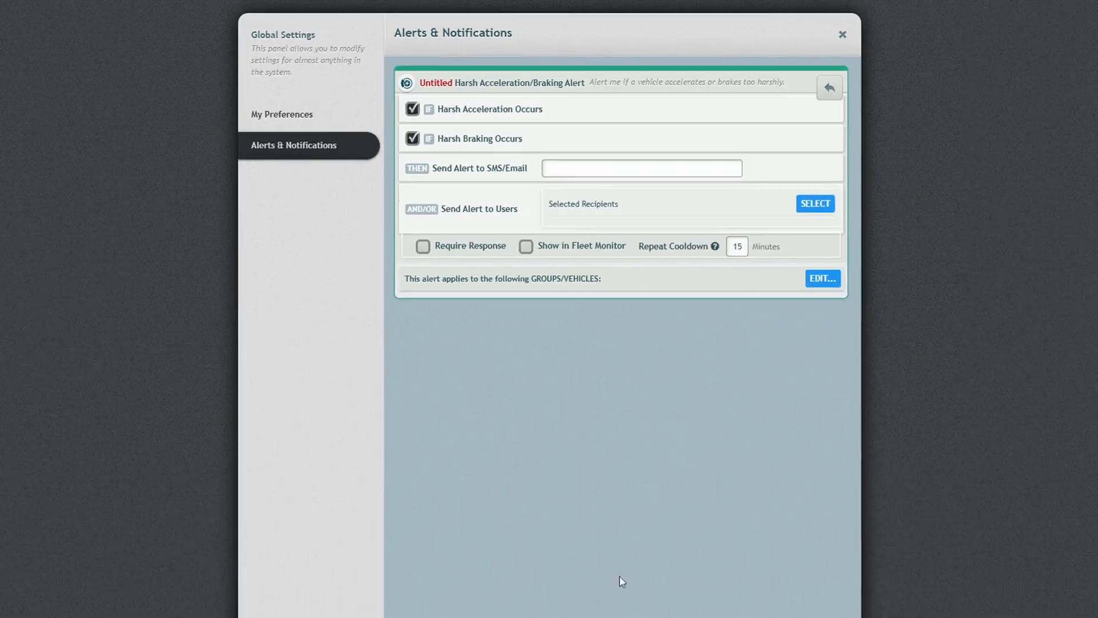
click(725, 593)
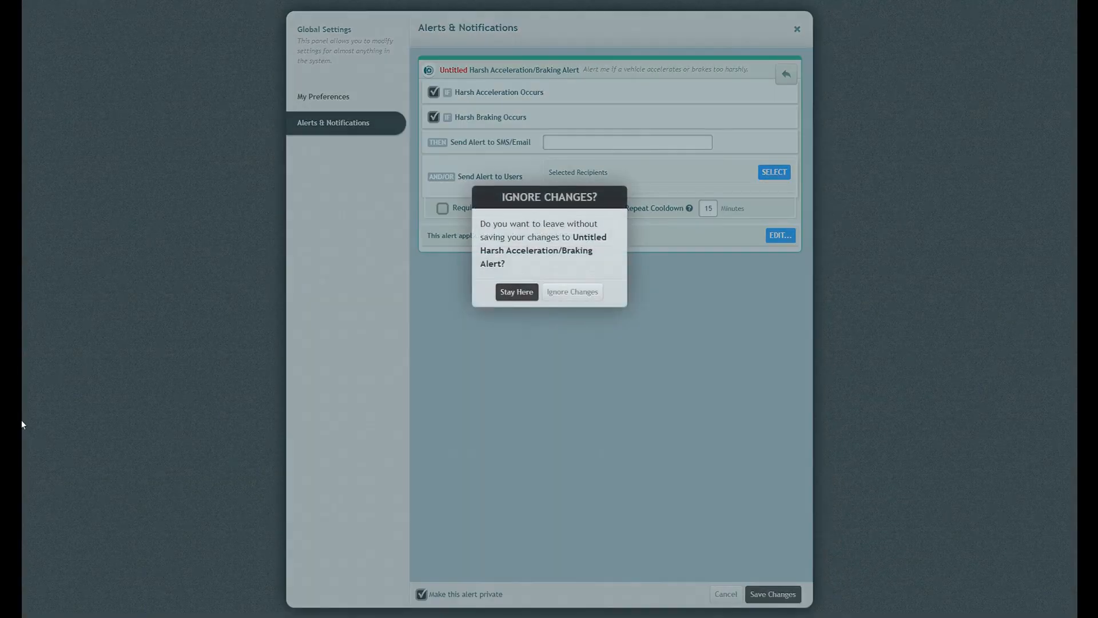
click(573, 292)
Start a new Location Arrival/Departure alert and select all locations in the Locations group
scroll(780, 191, down, 5)
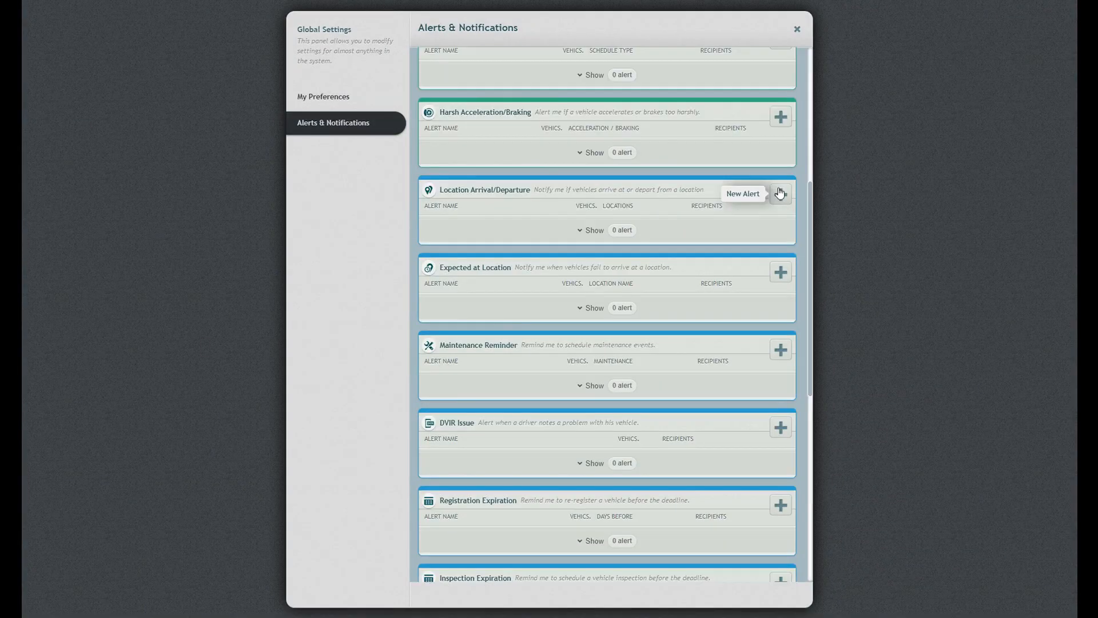
click(780, 190)
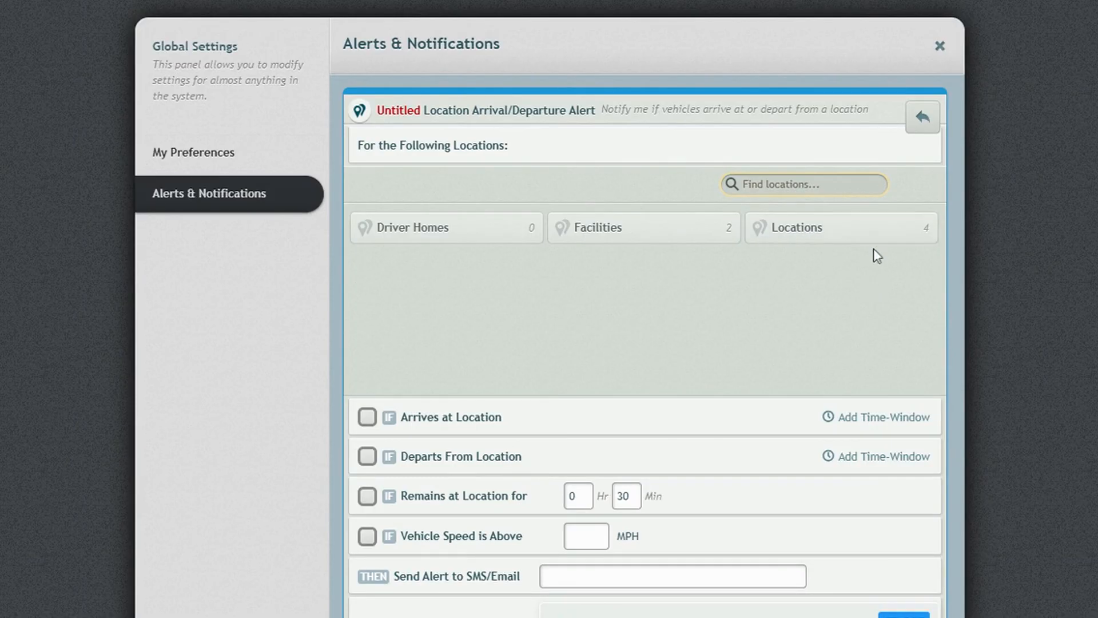
click(868, 234)
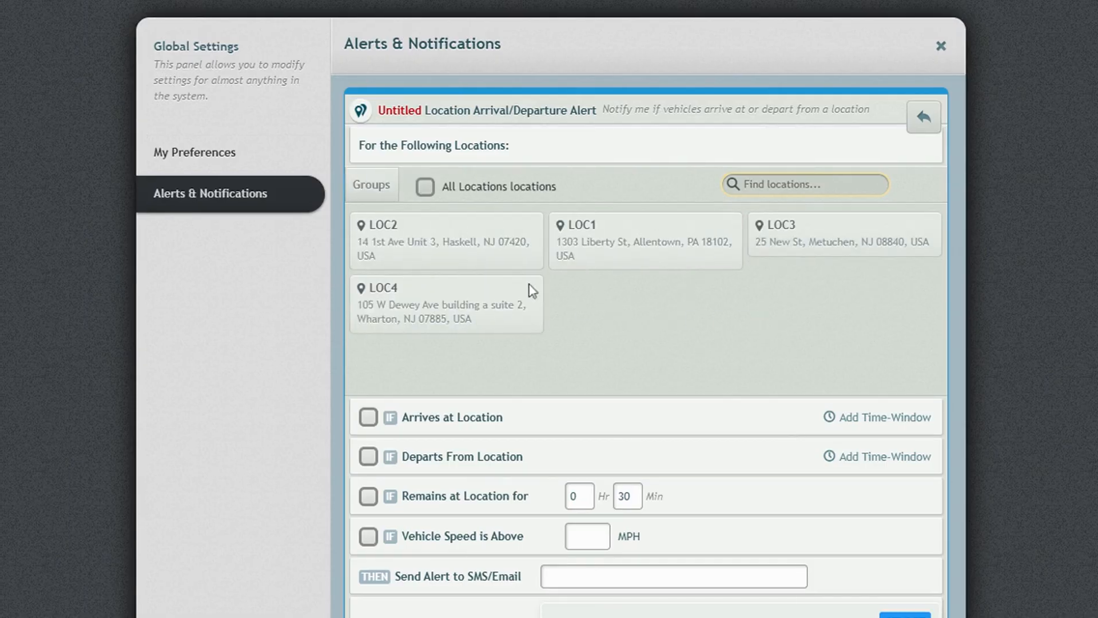
click(425, 187)
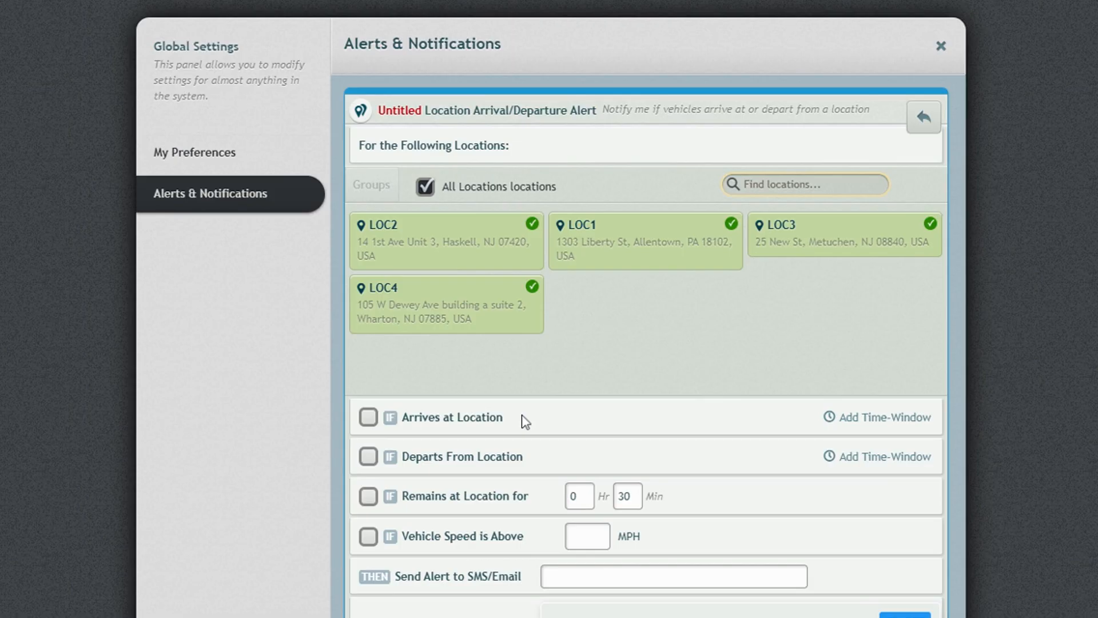
Enable the arrival and departure conditions, each limited to a time window from 09:00 AM to 05:00 PM
click(369, 418)
click(873, 423)
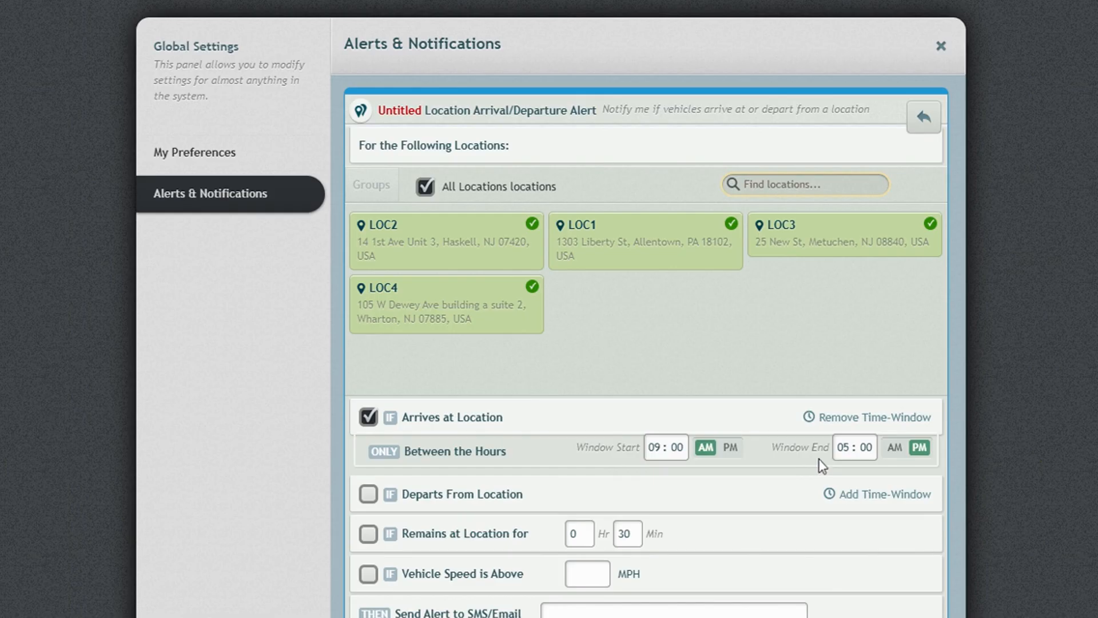
click(366, 495)
click(867, 495)
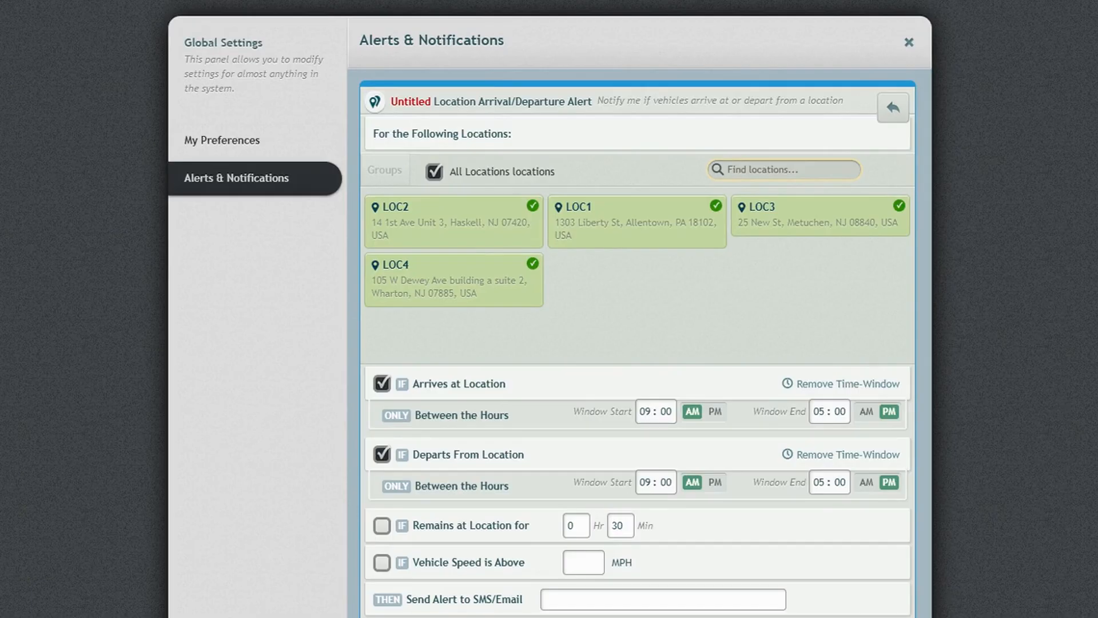
Enable the conditions for remaining 30 minutes and for speed above 50 MPH, and discard the location alert without saving
click(382, 526)
click(382, 563)
text(50)
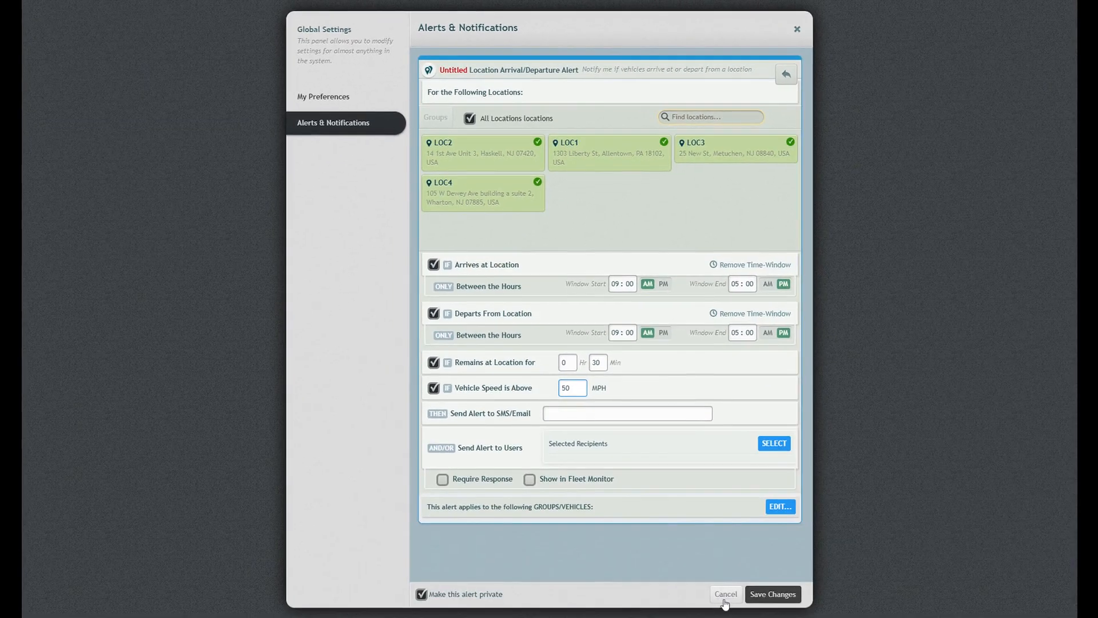
click(726, 595)
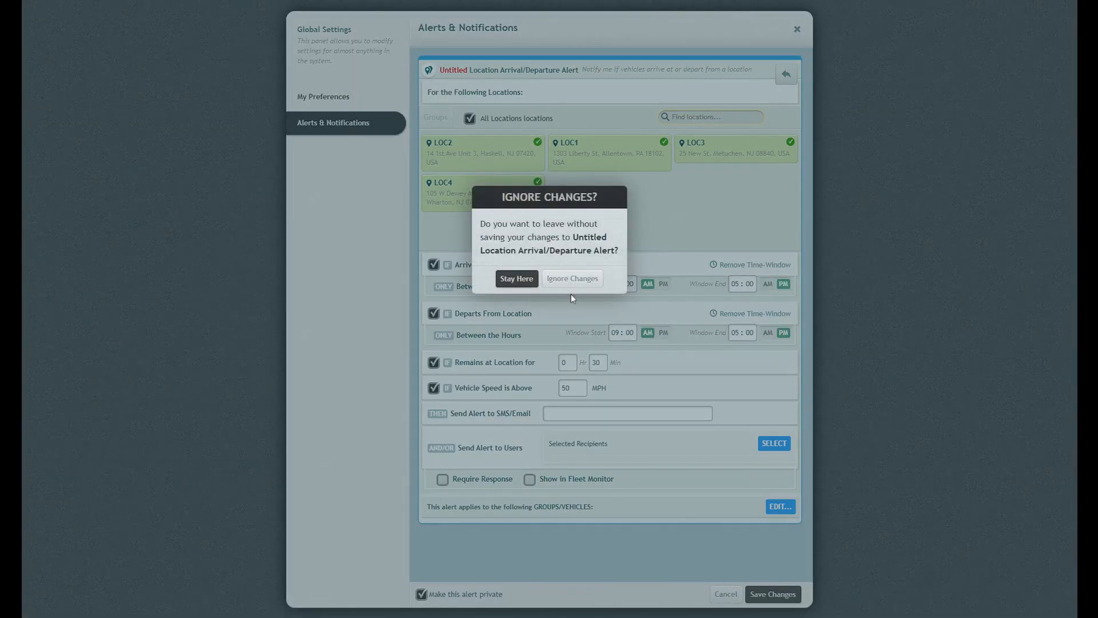
click(576, 280)
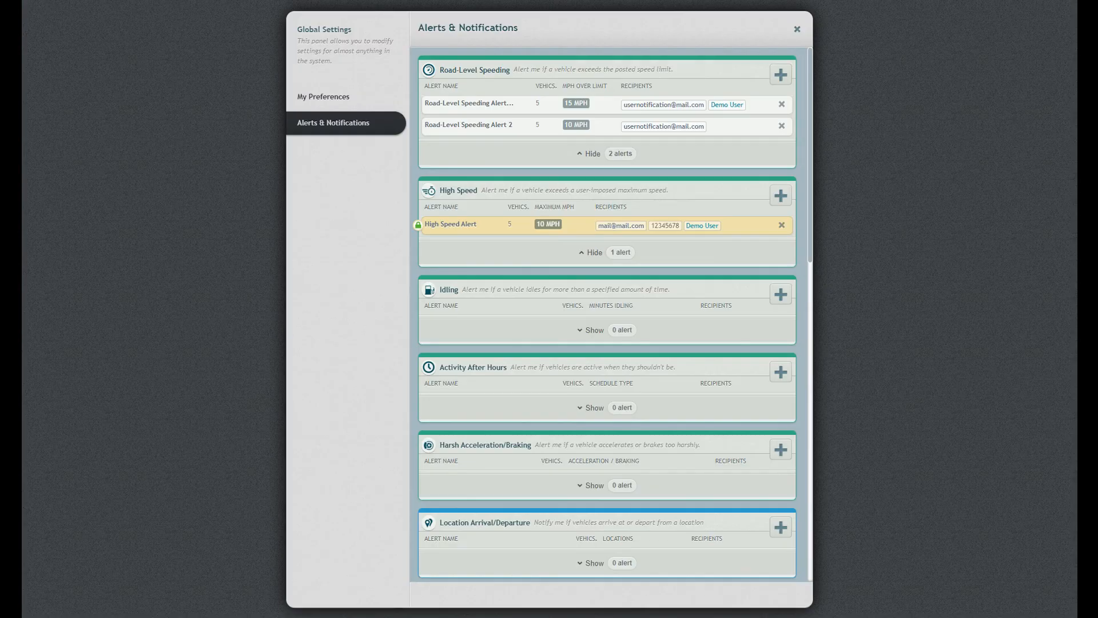
Start a new Expected at Location alert and select LOC1 from the Locations group
scroll(468, 282, down, 6)
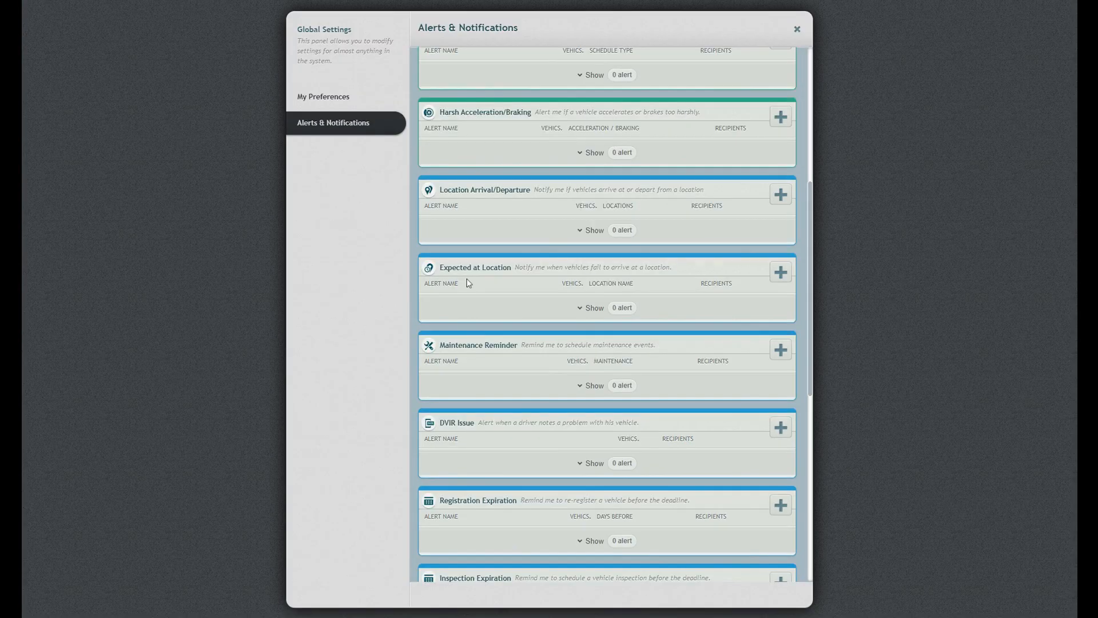
click(780, 271)
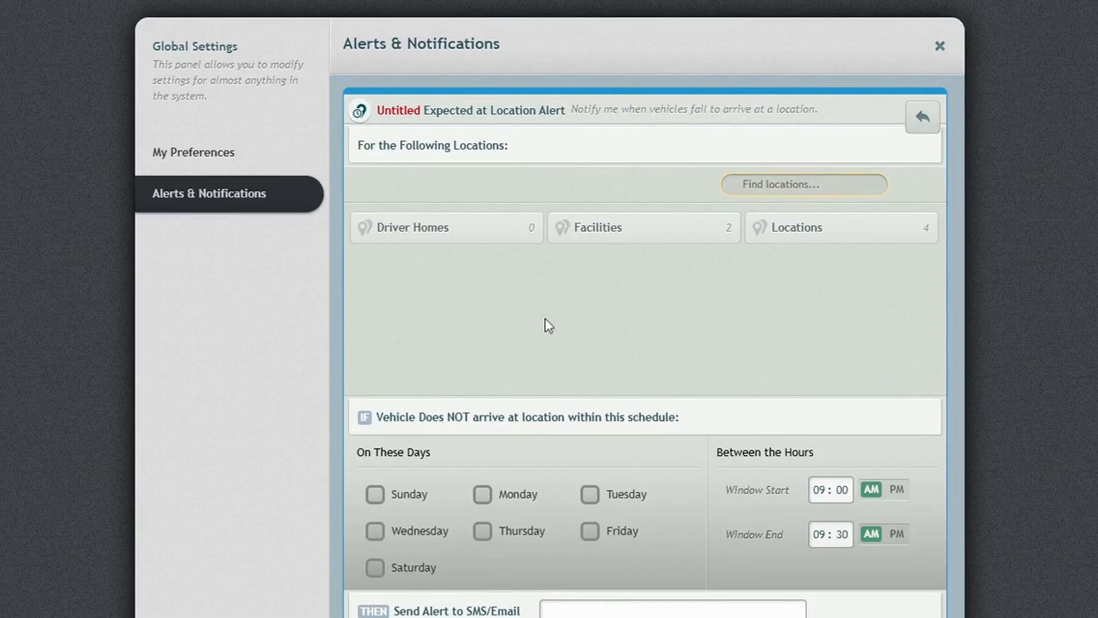
click(907, 239)
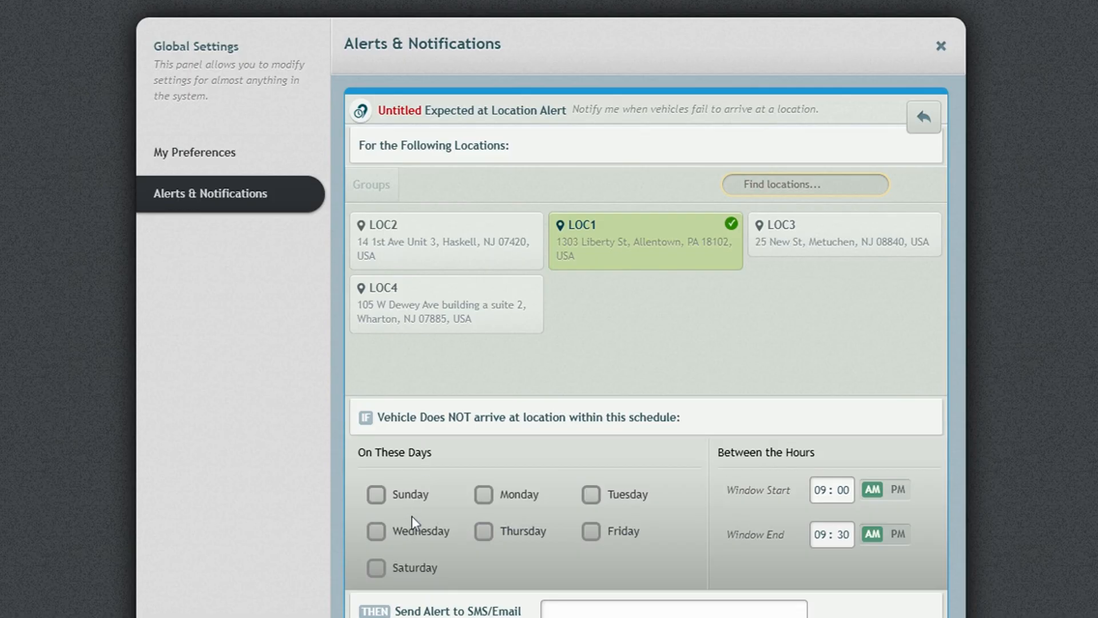
Set the expected arrival days to Sunday, Monday and Saturday, and discard the alert without saving
click(483, 495)
click(376, 495)
click(377, 566)
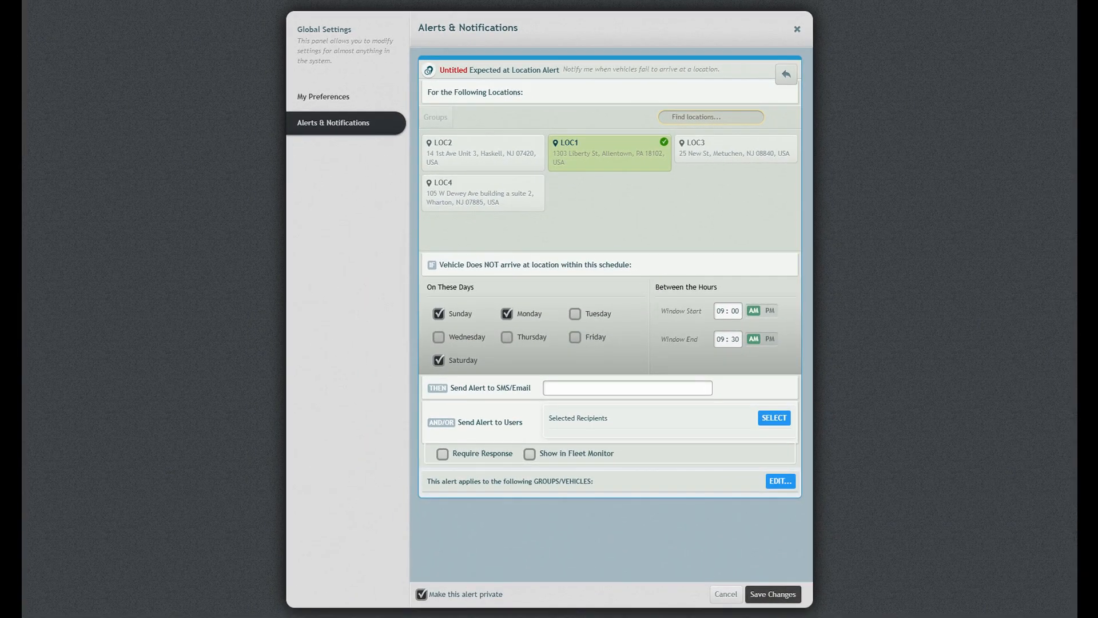
click(725, 593)
click(569, 277)
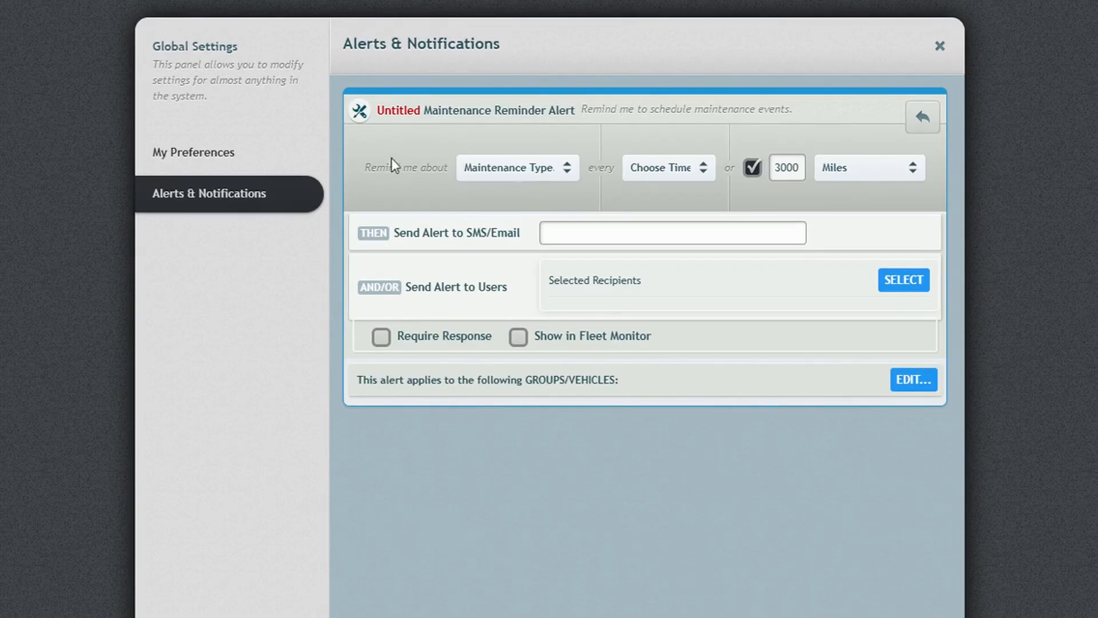
Set the new Maintenance Reminder alert to a Brake Change every 3 Months
click(568, 171)
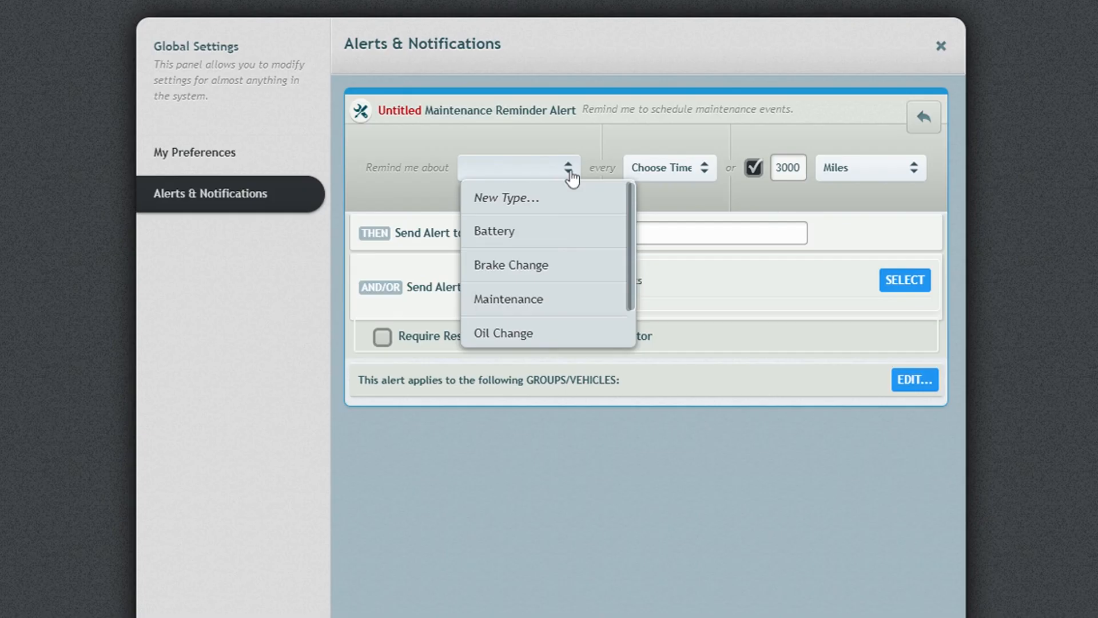
scroll(563, 253, down, 1)
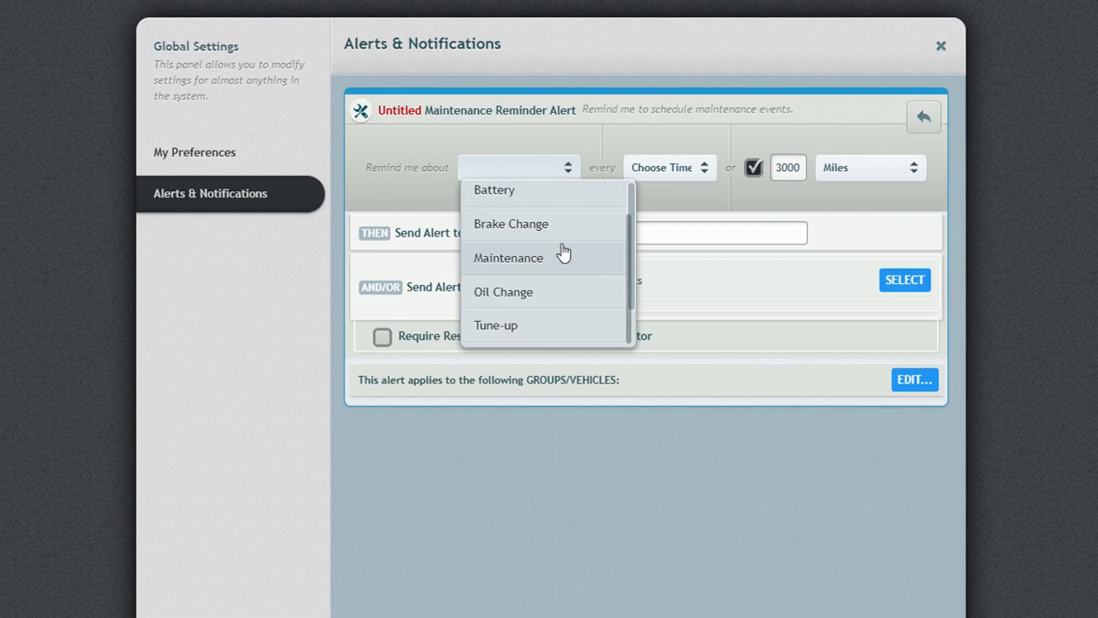
scroll(564, 253, up, 1)
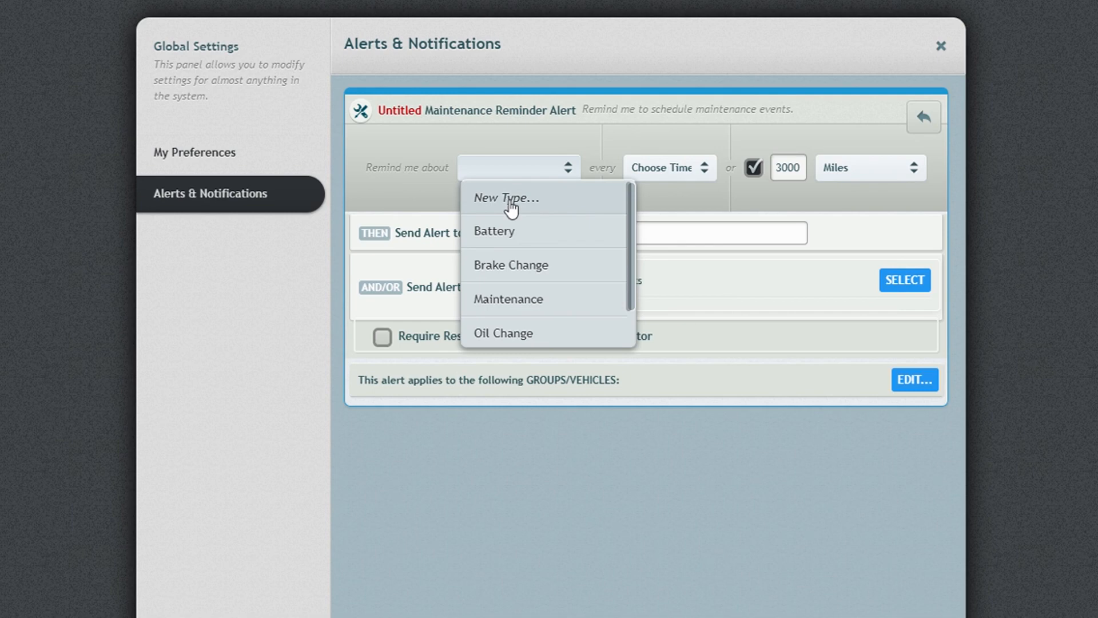
click(641, 136)
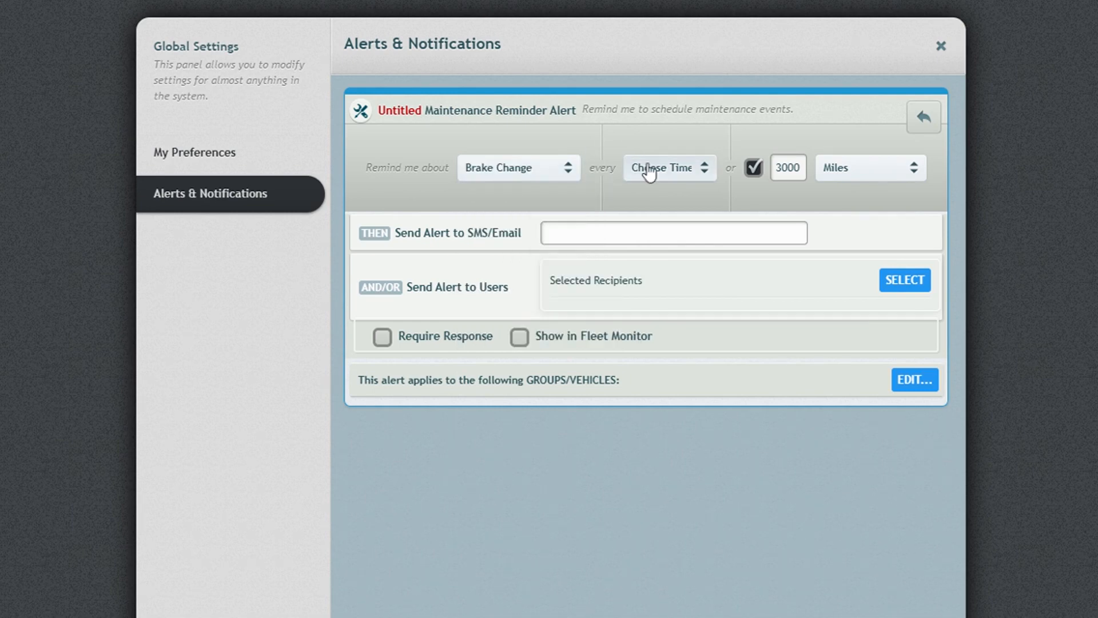
click(665, 170)
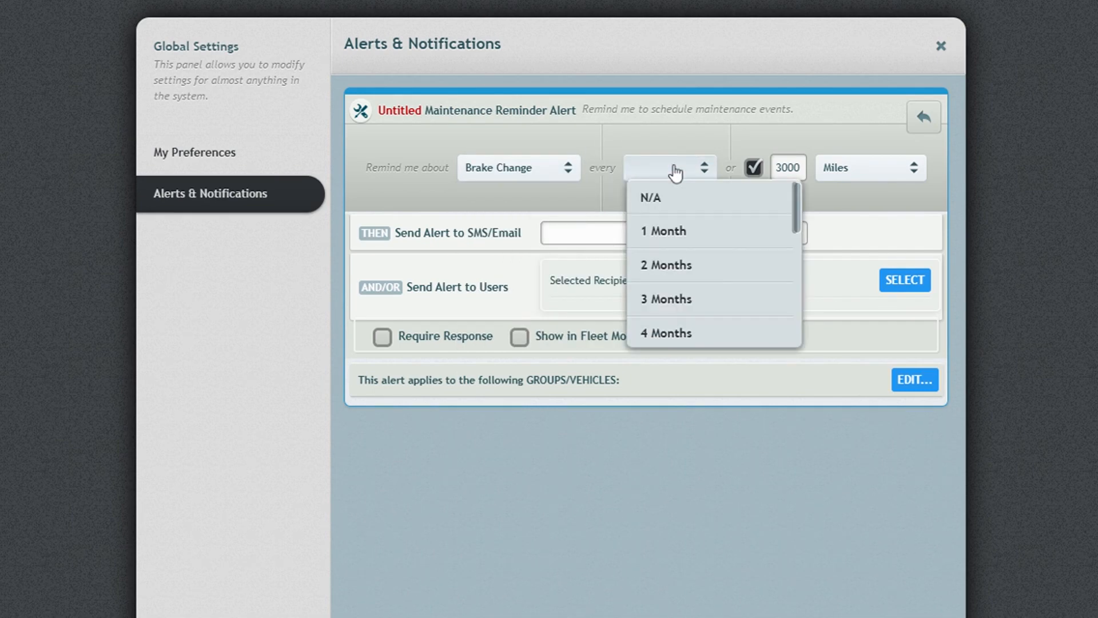
click(693, 299)
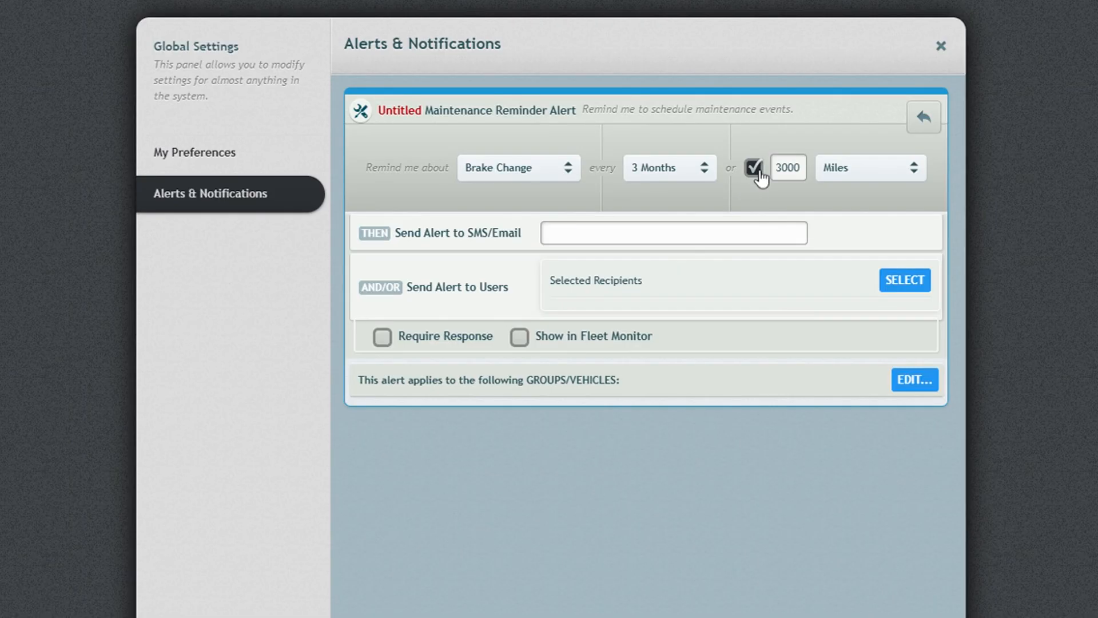
View the unit options for the maintenance interval and discard the reminder without saving
click(866, 176)
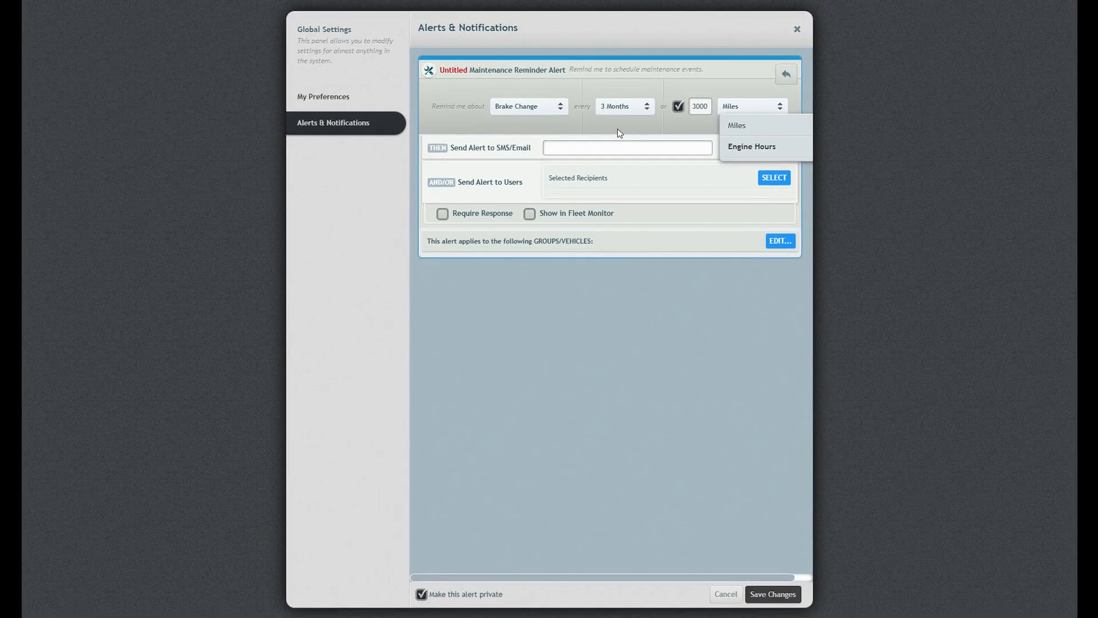
click(726, 594)
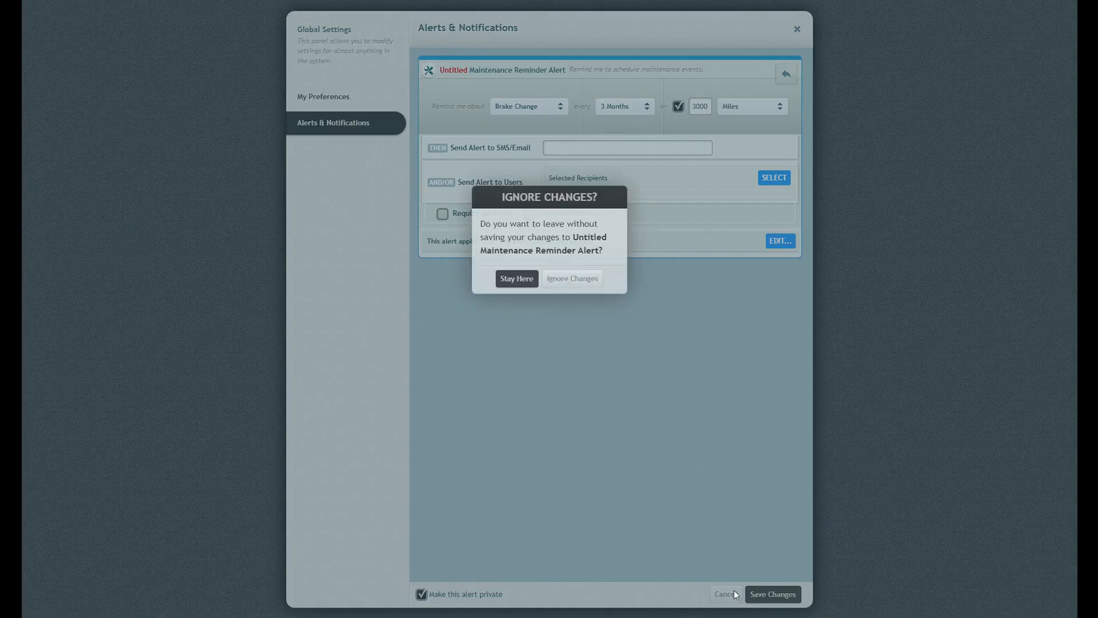
click(561, 279)
Draft a Registration Expiration alert for 30 days before the registration expires, and discard it without saving
scroll(559, 287, down, 6)
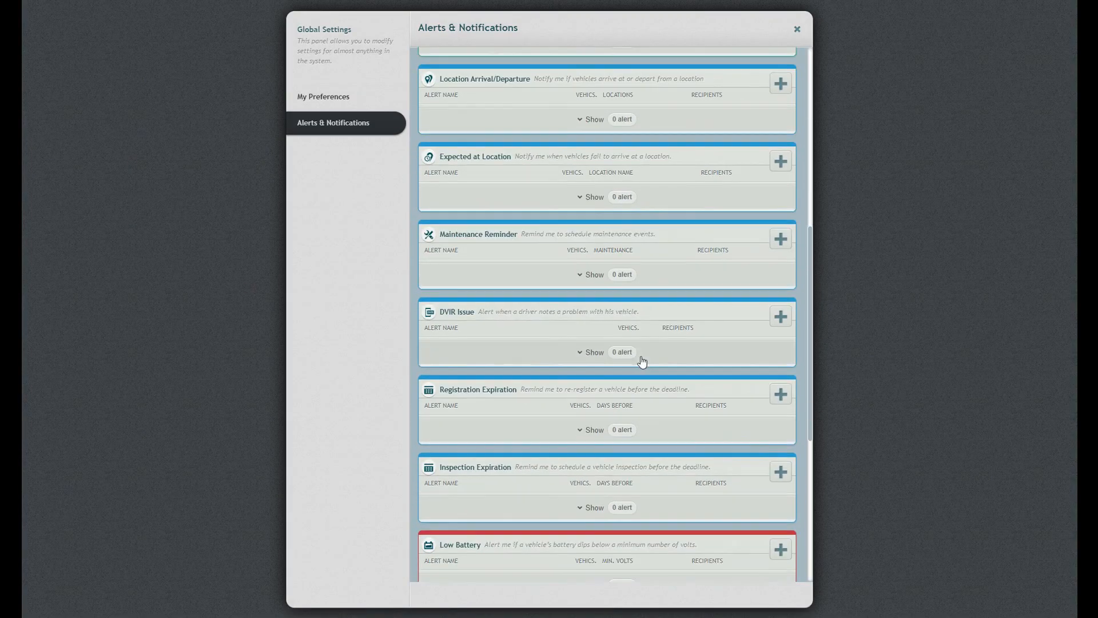
click(780, 394)
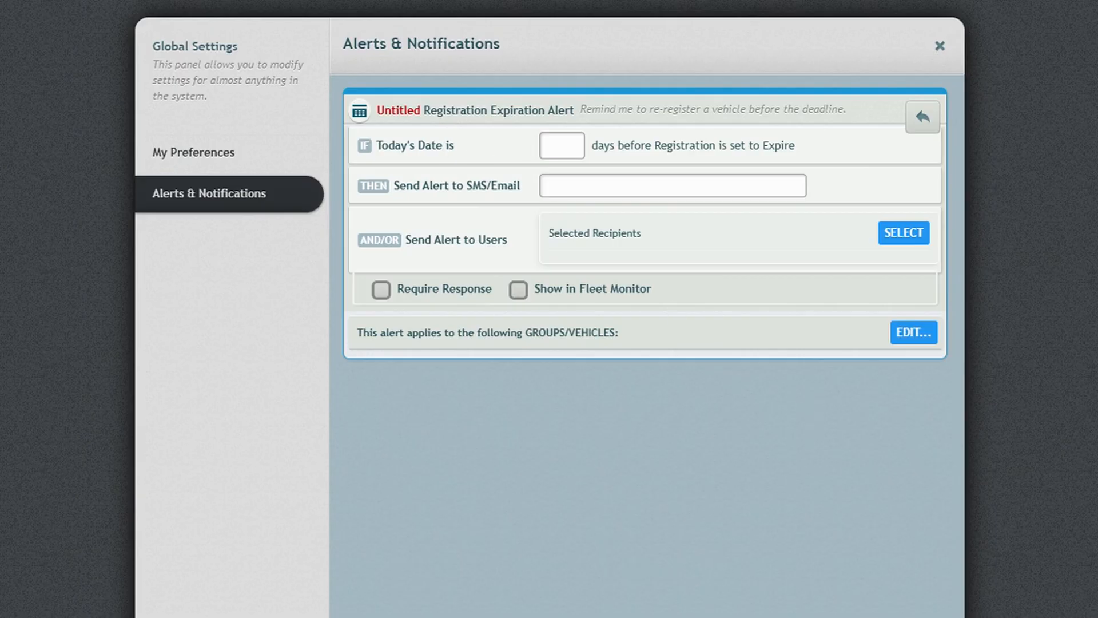
click(562, 145)
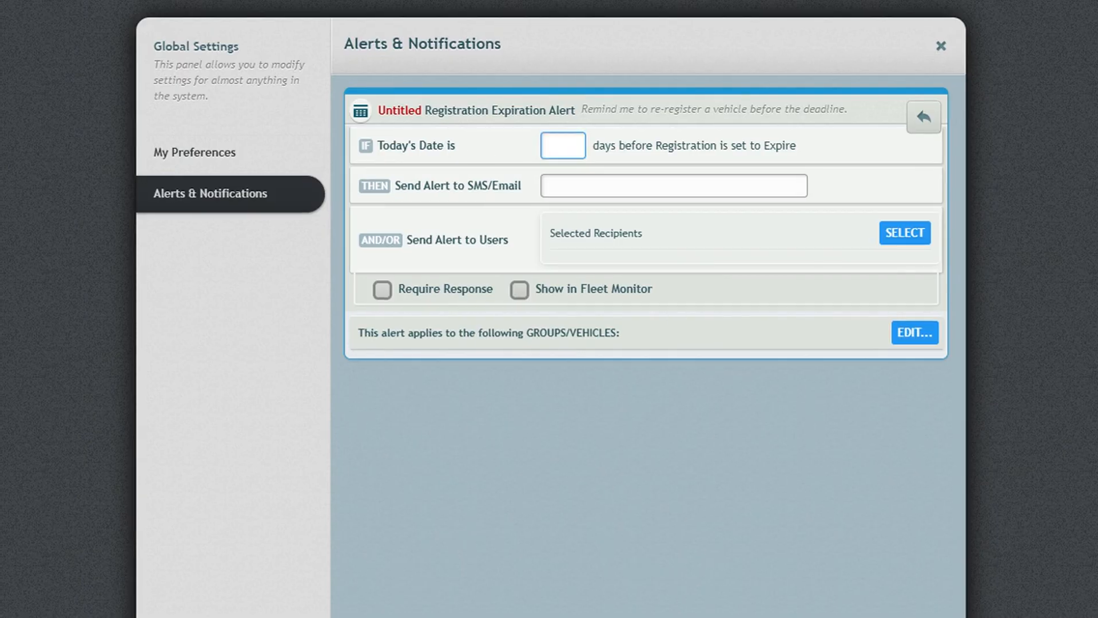
text(30)
click(725, 593)
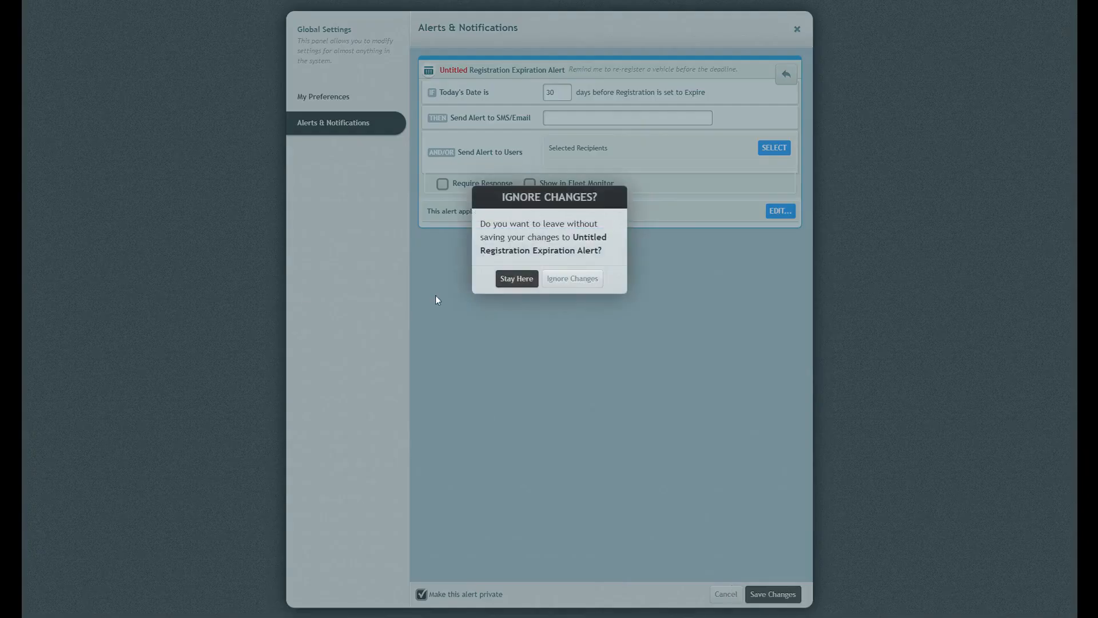
click(548, 280)
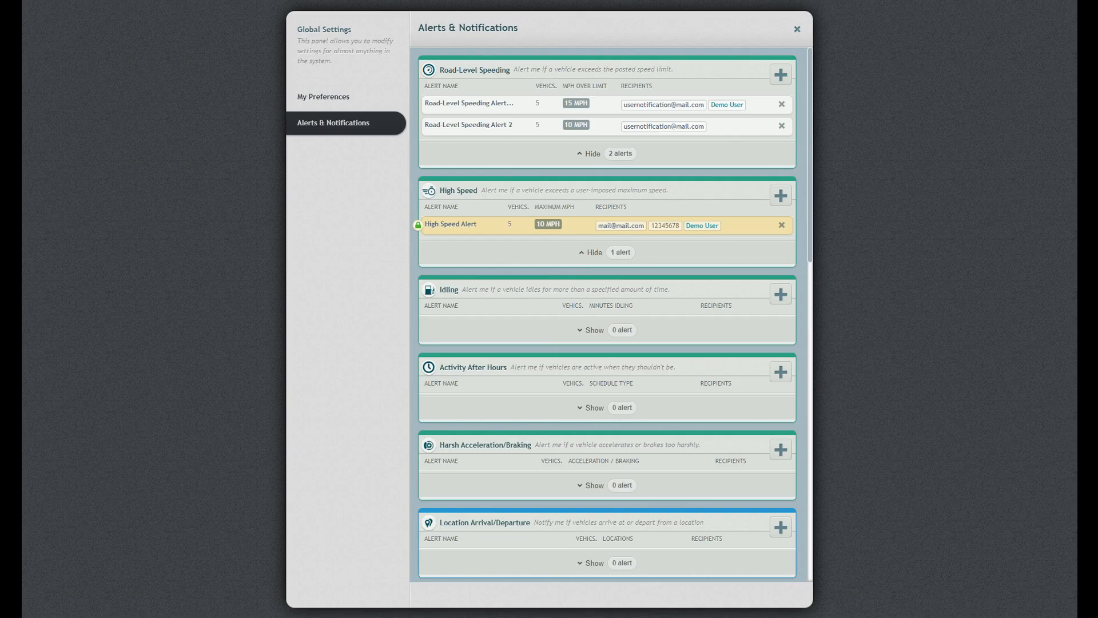
scroll(454, 387, down, 10)
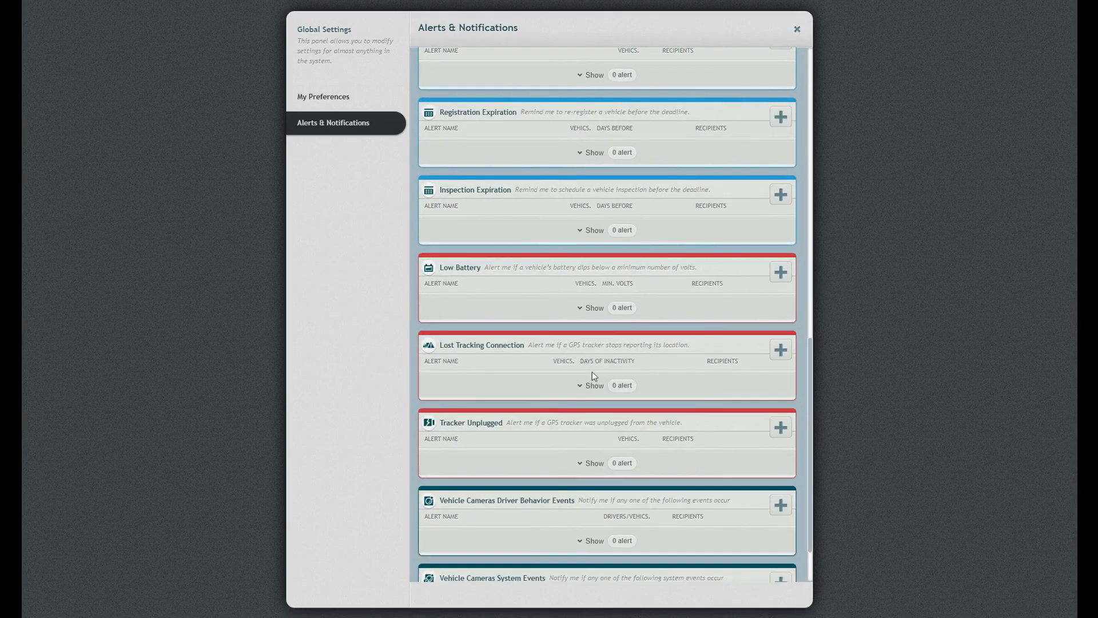
Draft a new Inspection Expiration alert that triggers 30 days before the expiration
click(780, 194)
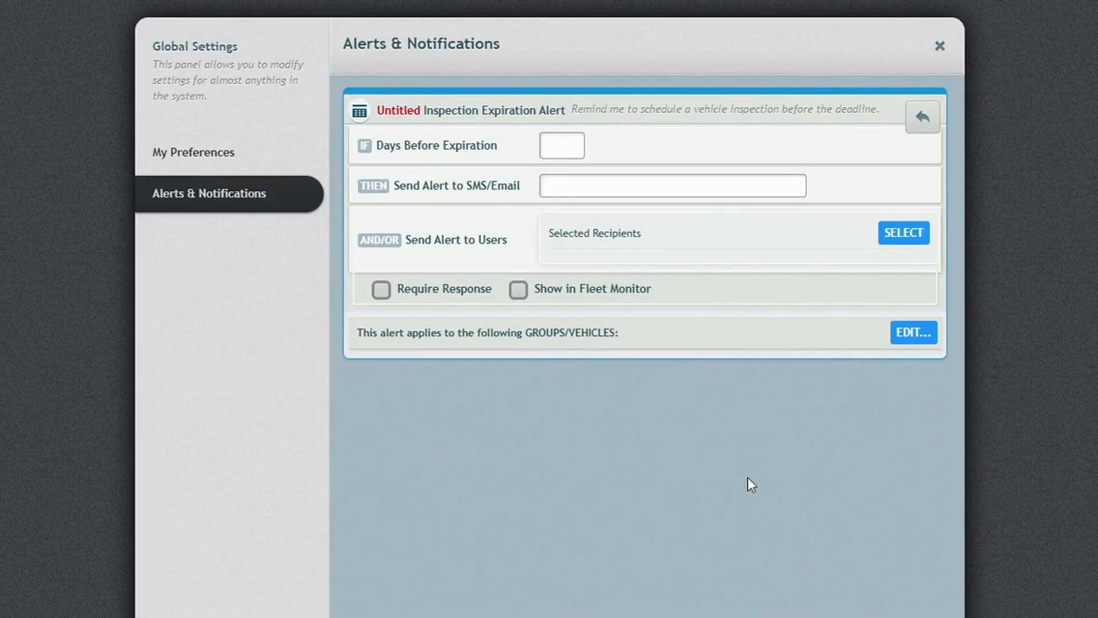
click(555, 144)
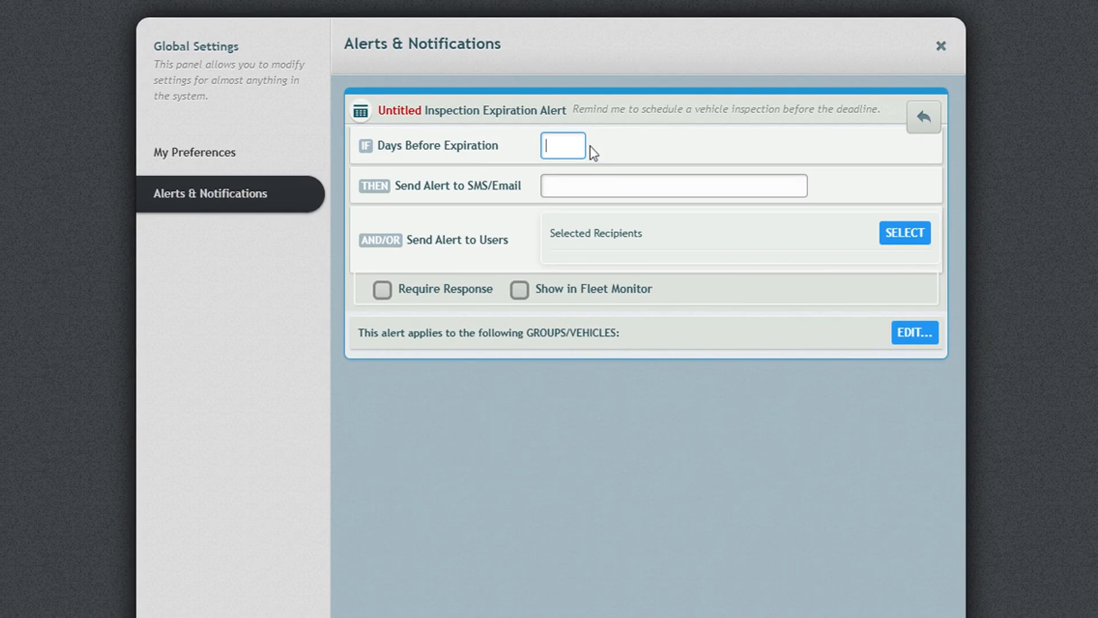
text(30)
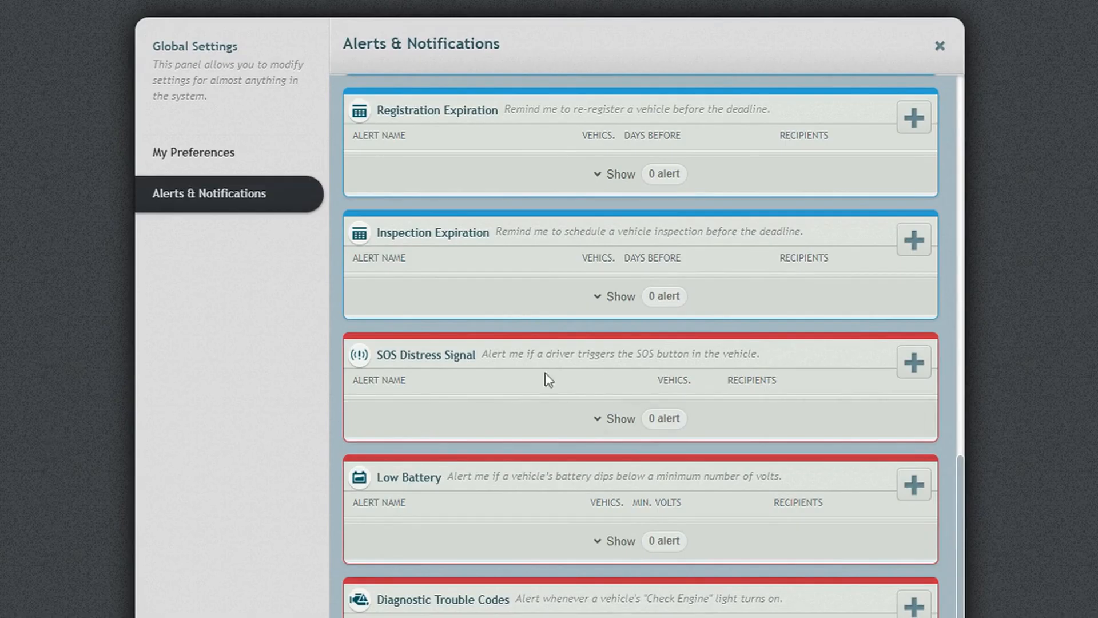
View the settings of a new SOS Distress Signal alert and leave without saving it
click(915, 362)
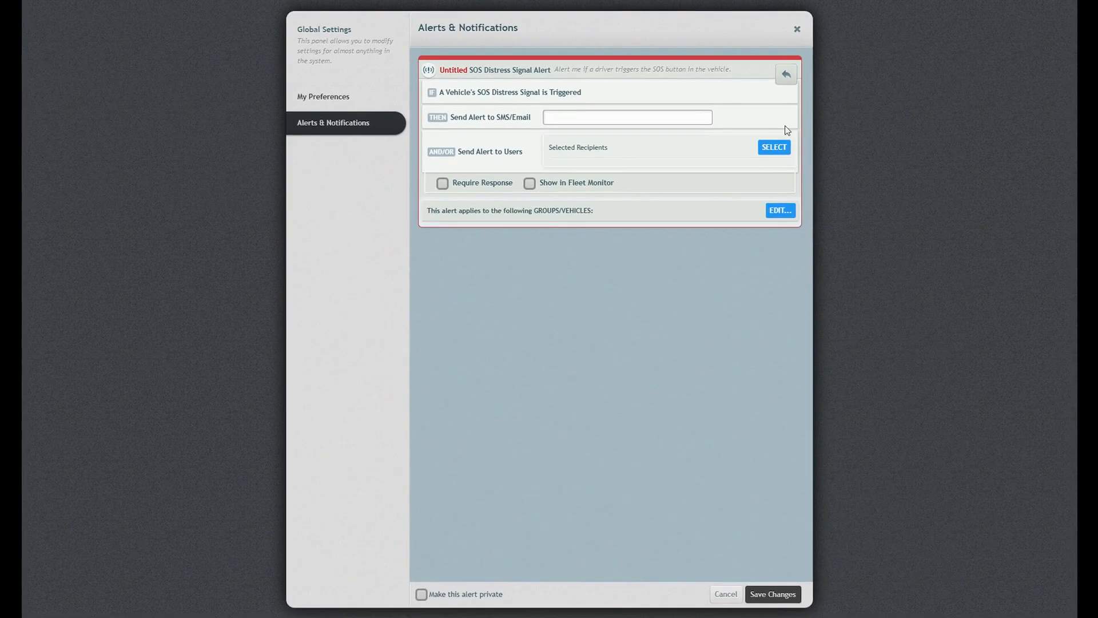
click(923, 117)
click(589, 278)
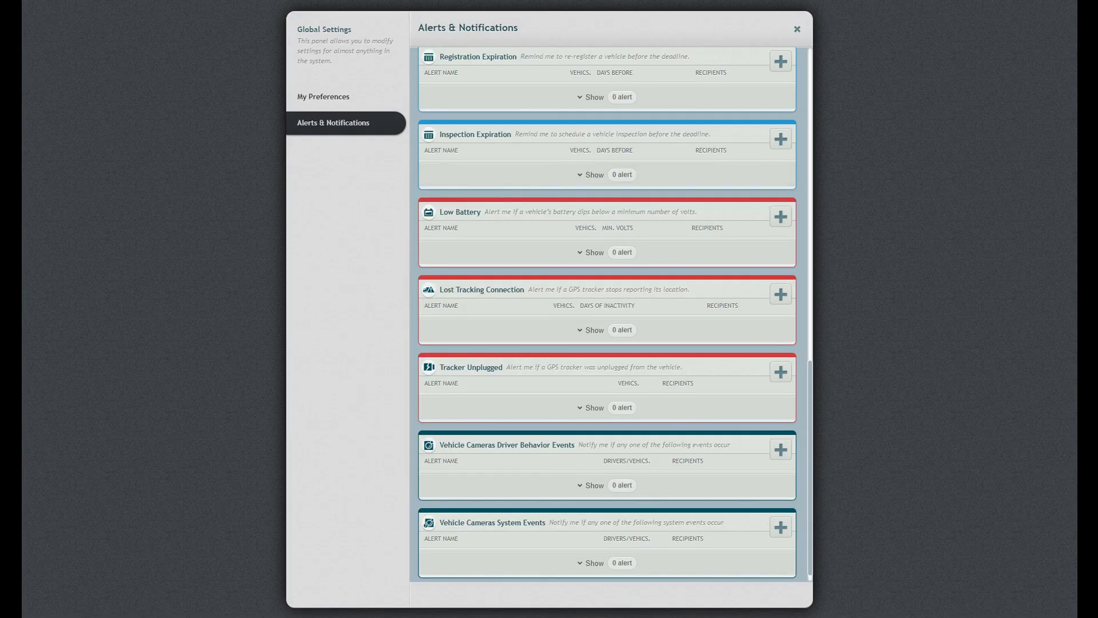
Draft a Low Battery alert for a battery below 11.5 volts for 5 minutes, and discard it without saving
click(779, 218)
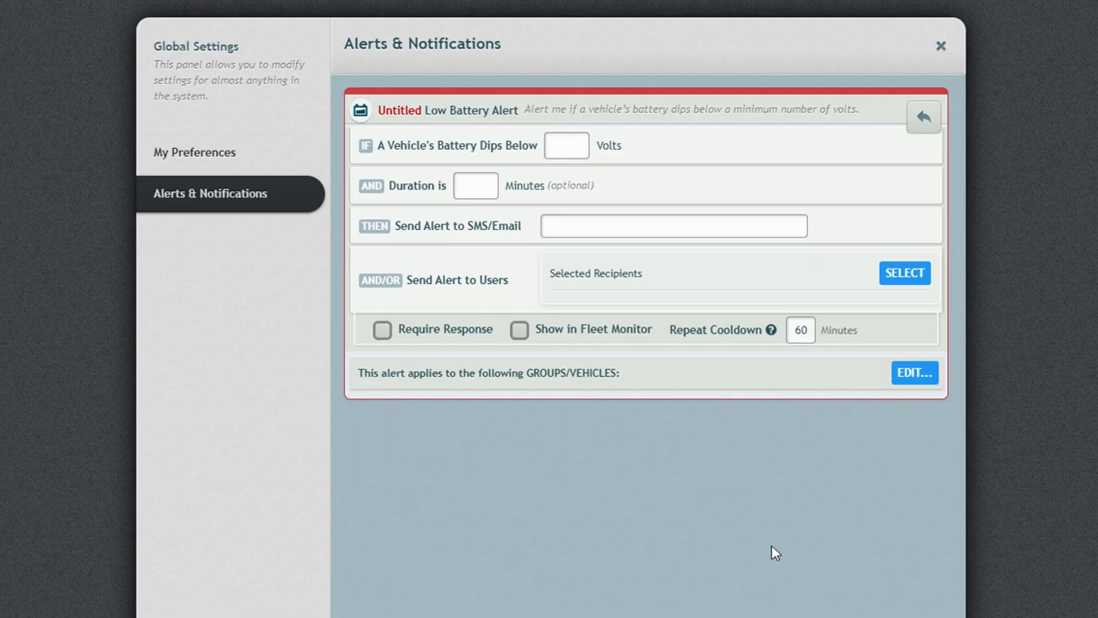
click(566, 145)
text(11.5)
key(Tab)
text(5)
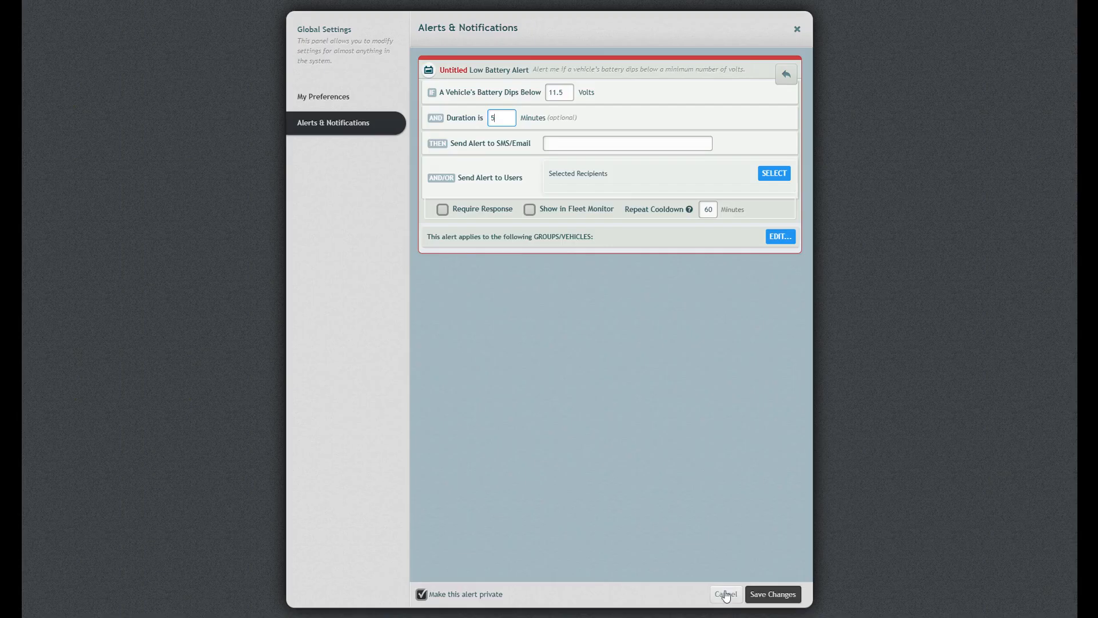
click(724, 593)
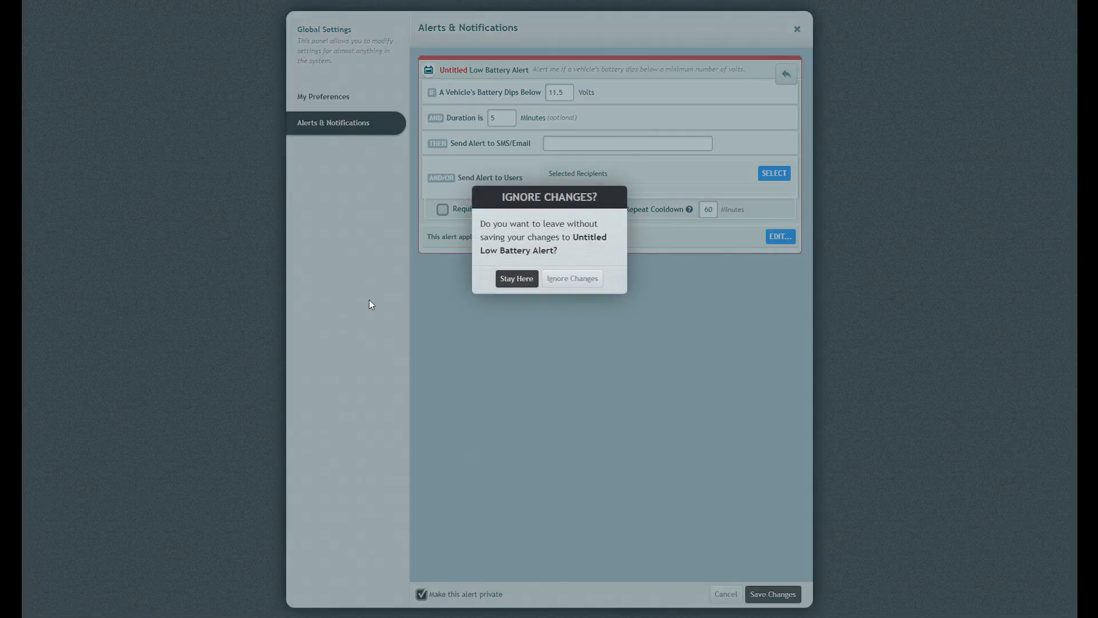
click(570, 279)
View the settings of a new Diagnostic Trouble Codes alert and leave without saving it
scroll(629, 314, down, 10)
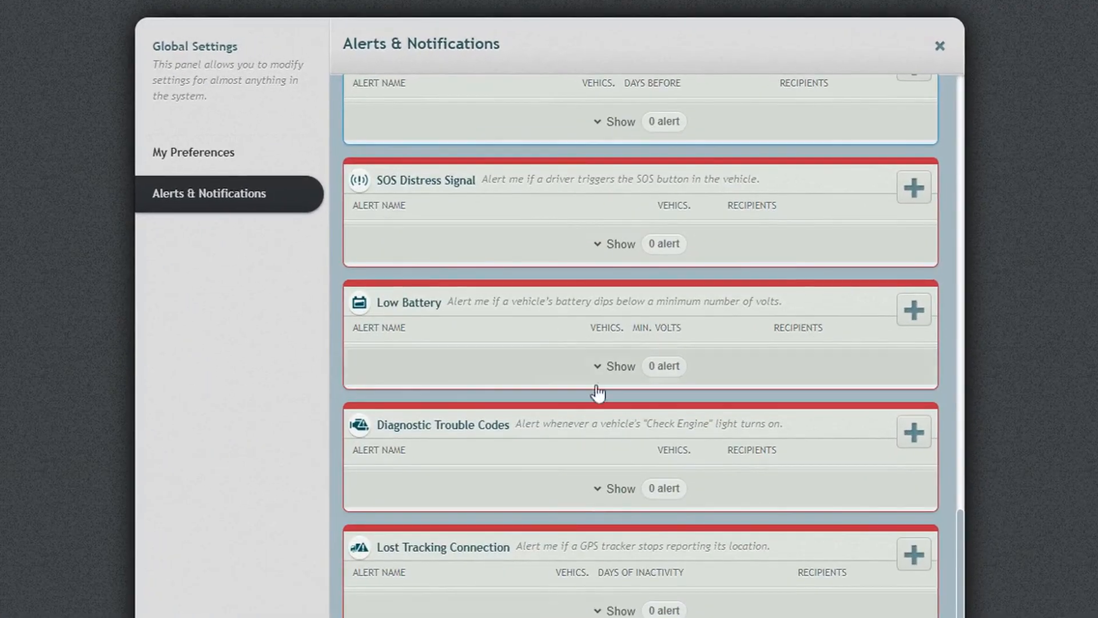
click(910, 436)
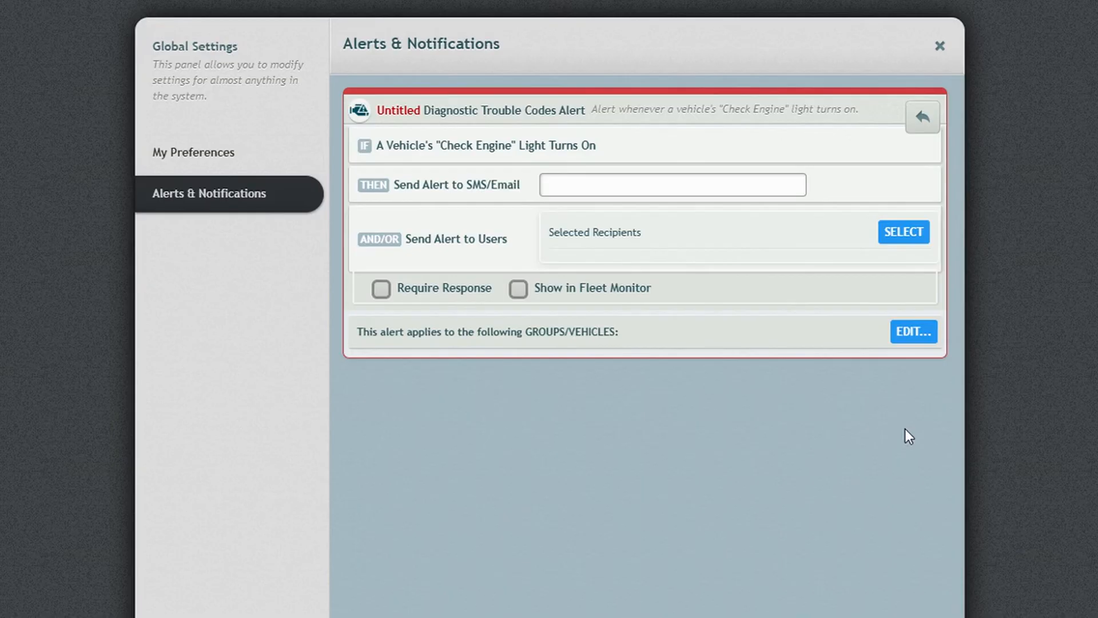
click(923, 117)
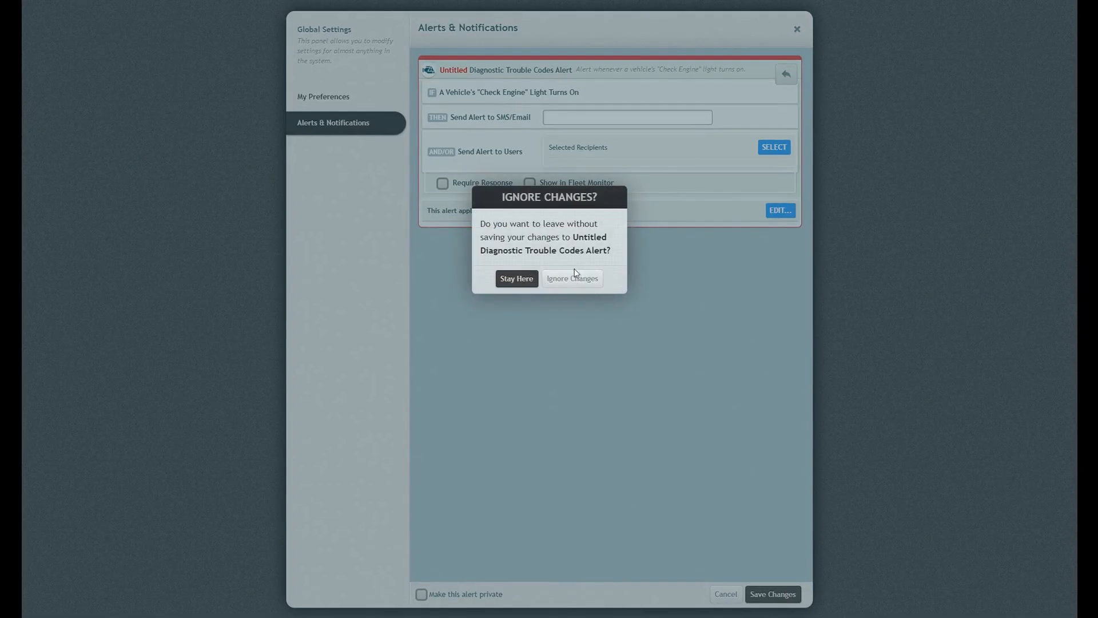
click(566, 279)
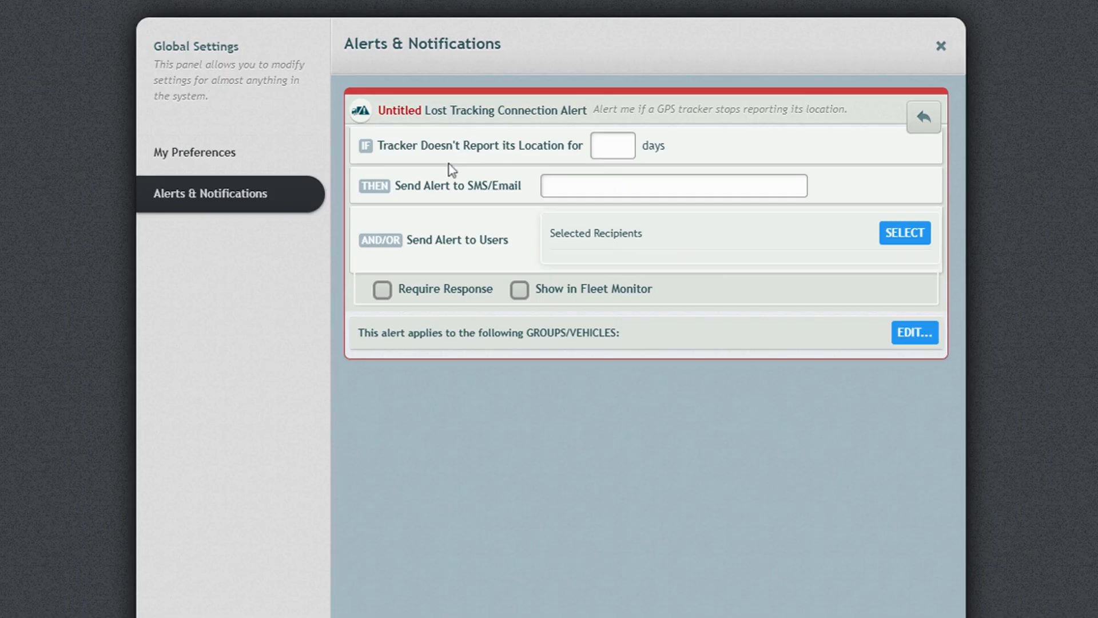
Set the new Lost Tracking Connection alert to 5 days without a location report, and discard it without saving
click(612, 146)
text(5)
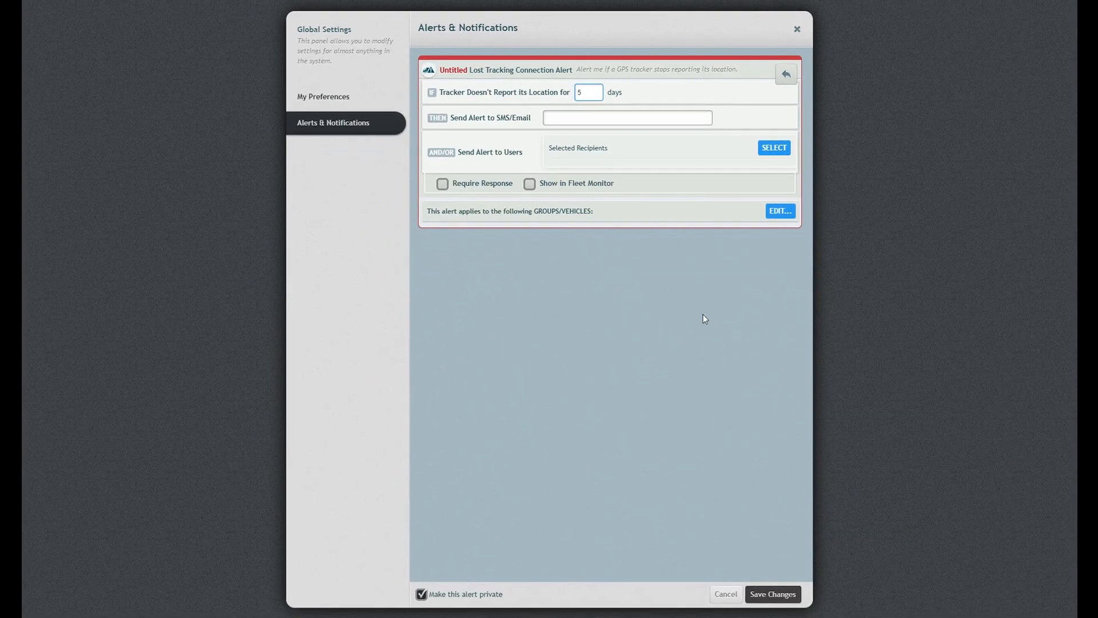
click(726, 593)
click(573, 277)
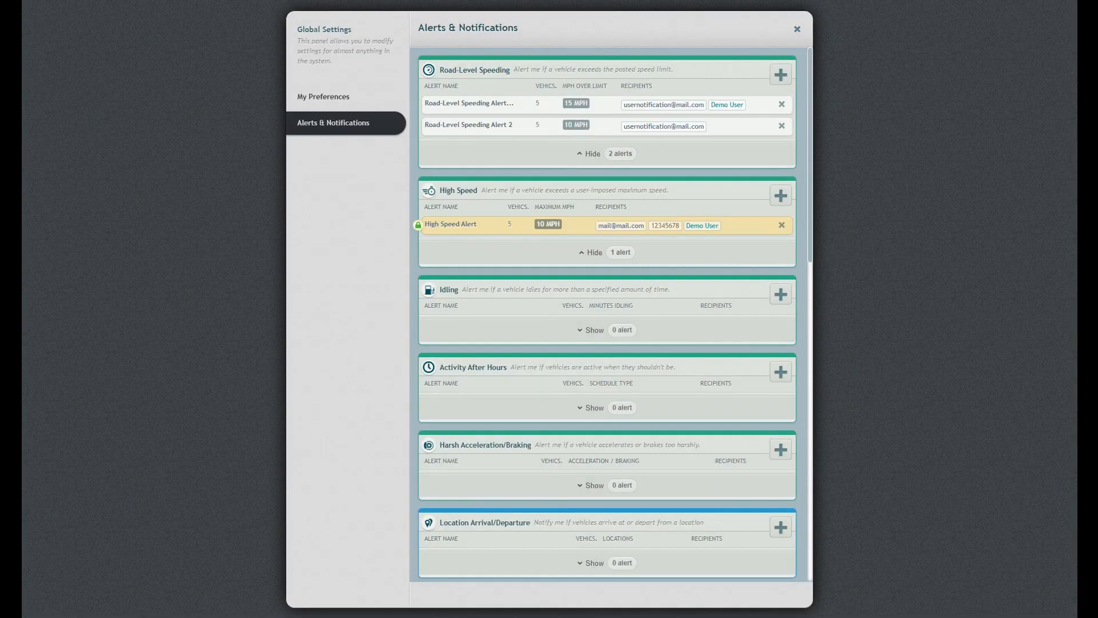
View the settings of a new Tracker Unplugged alert and leave without saving it
scroll(489, 467, down, 10)
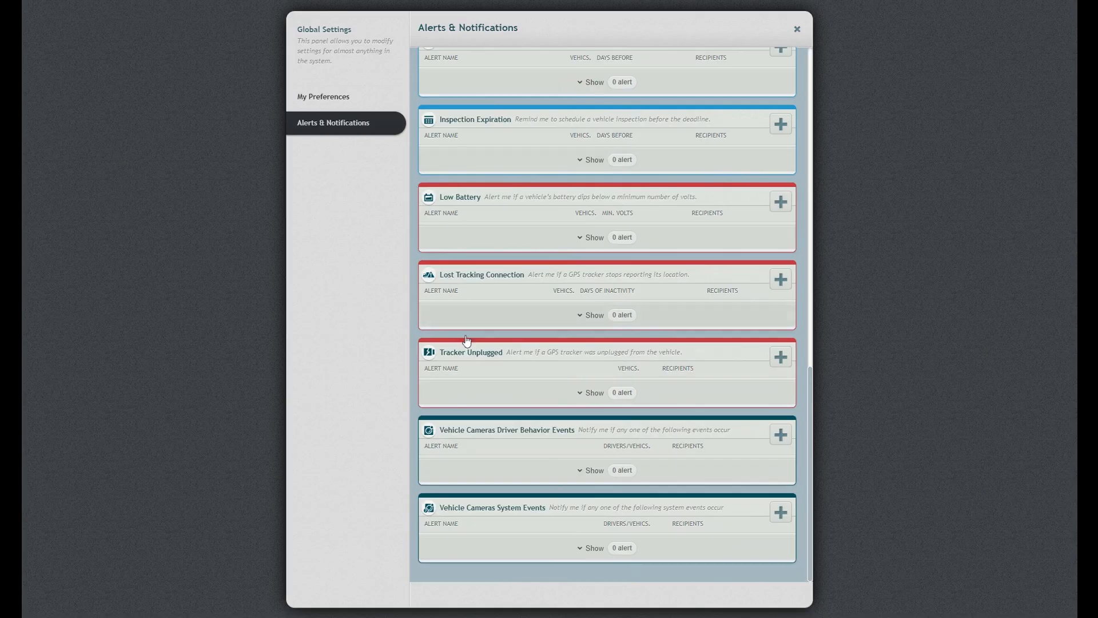
click(780, 357)
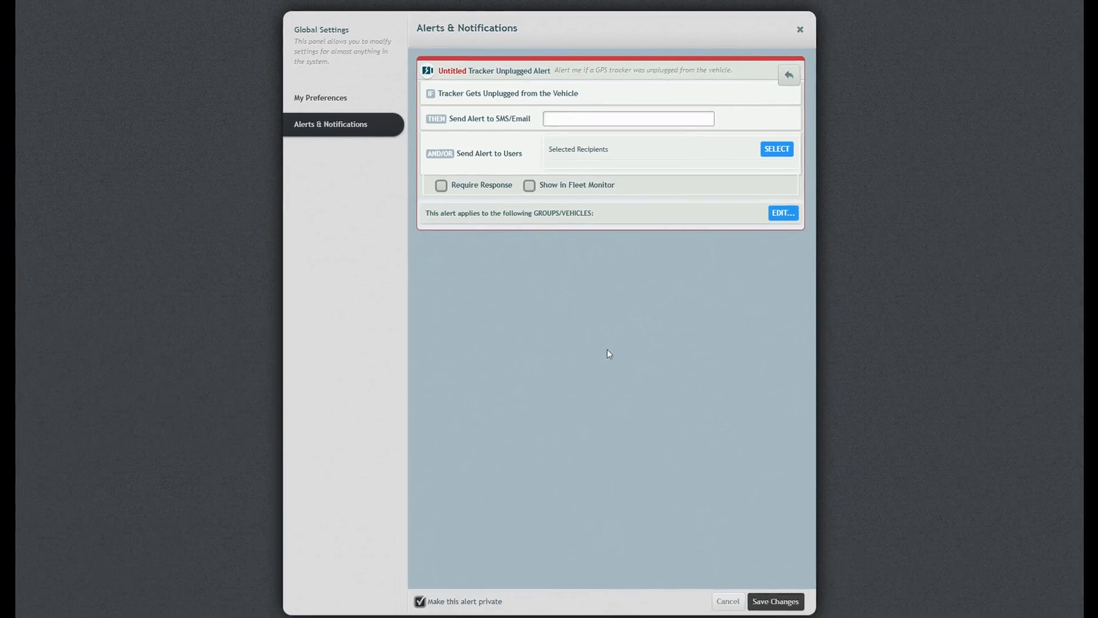
click(724, 593)
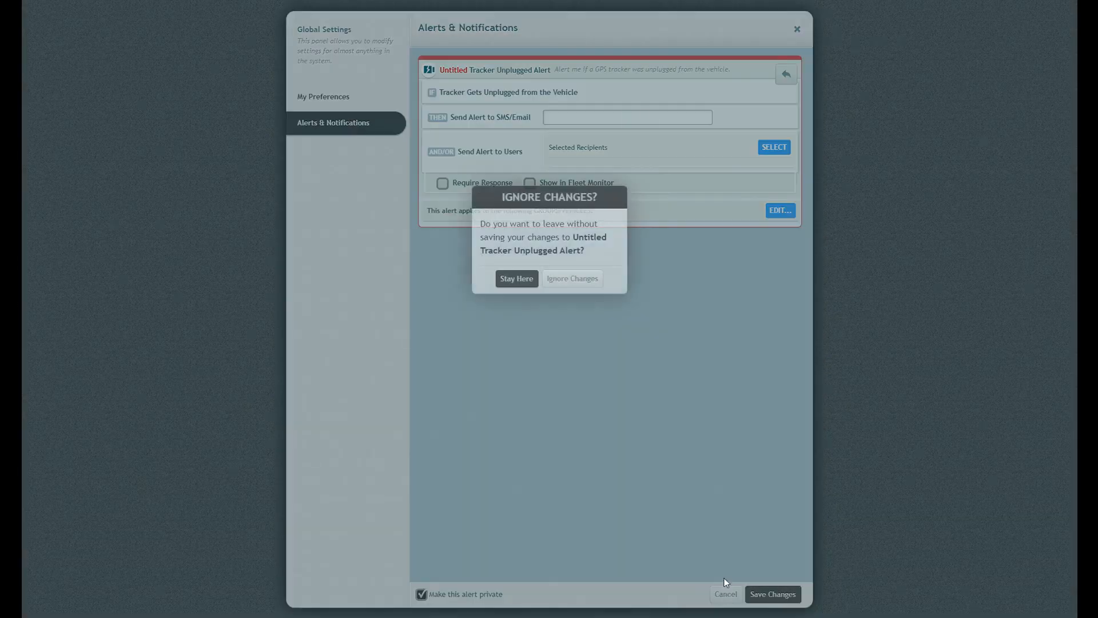
click(566, 279)
Draft a Tracker Battery Level alert for a tracker battery below 25%, and discard it without saving
scroll(639, 312, down, 10)
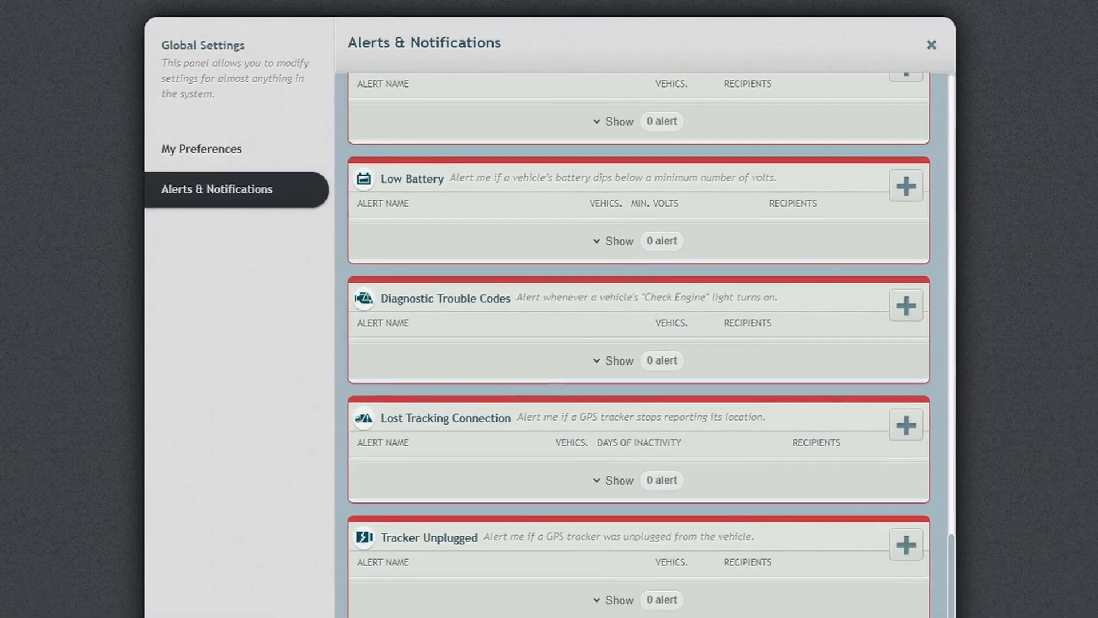
click(781, 431)
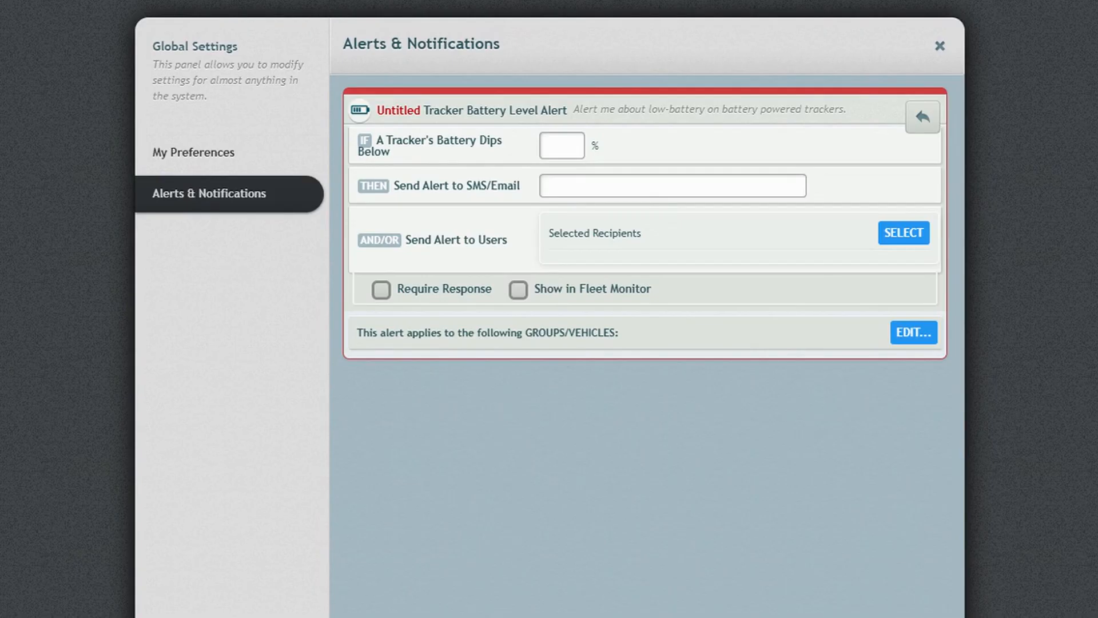
click(561, 145)
text(25)
click(926, 123)
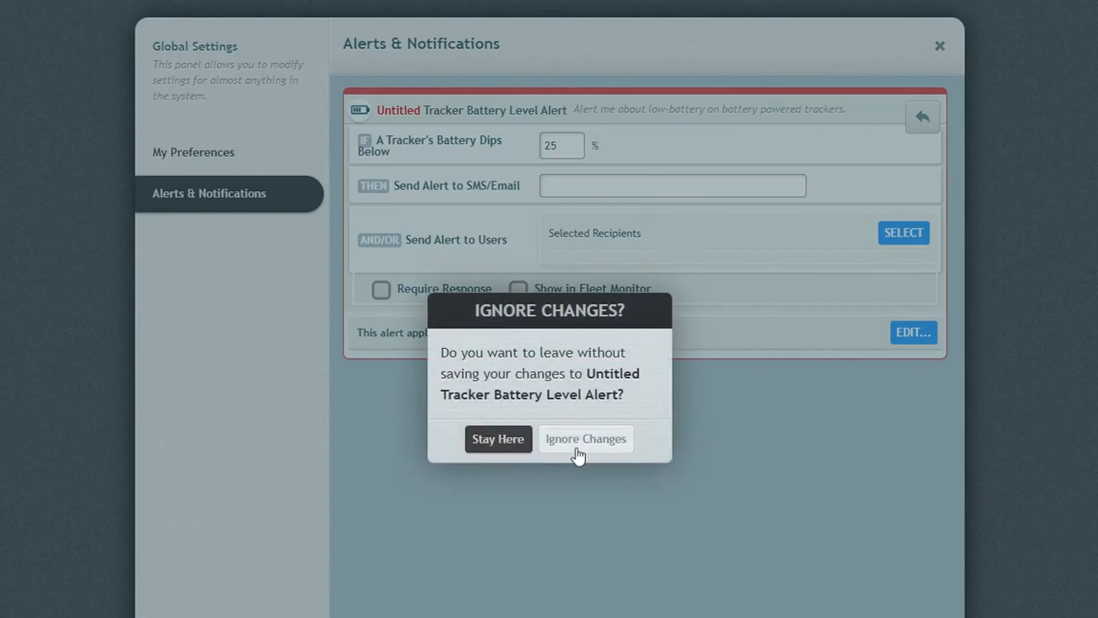
click(578, 451)
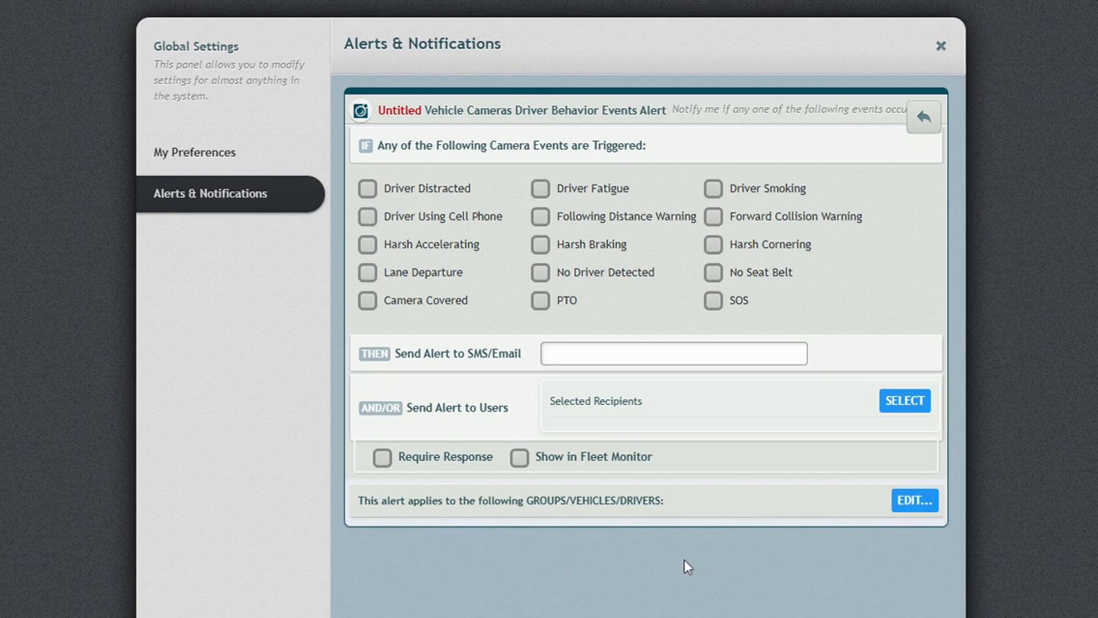
Select all the camera events from Driver Distracted to SOS in the Vehicle Cameras Driver Behavior Events alert, and discard the alert without saving
click(375, 192)
click(540, 190)
click(714, 191)
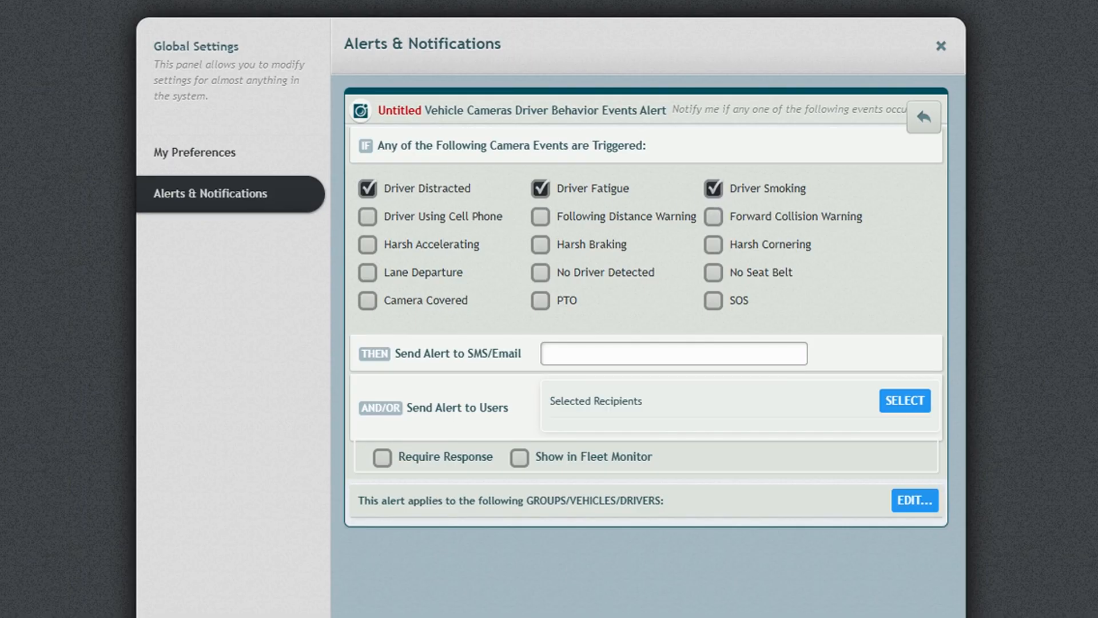
click(372, 221)
click(538, 219)
click(714, 217)
click(360, 243)
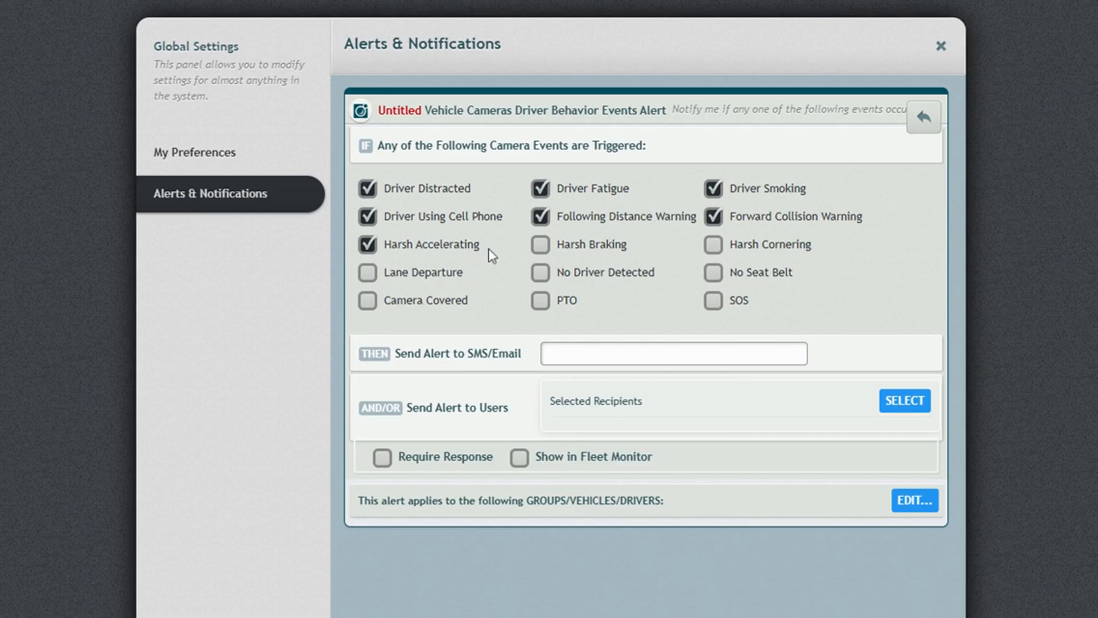
click(545, 250)
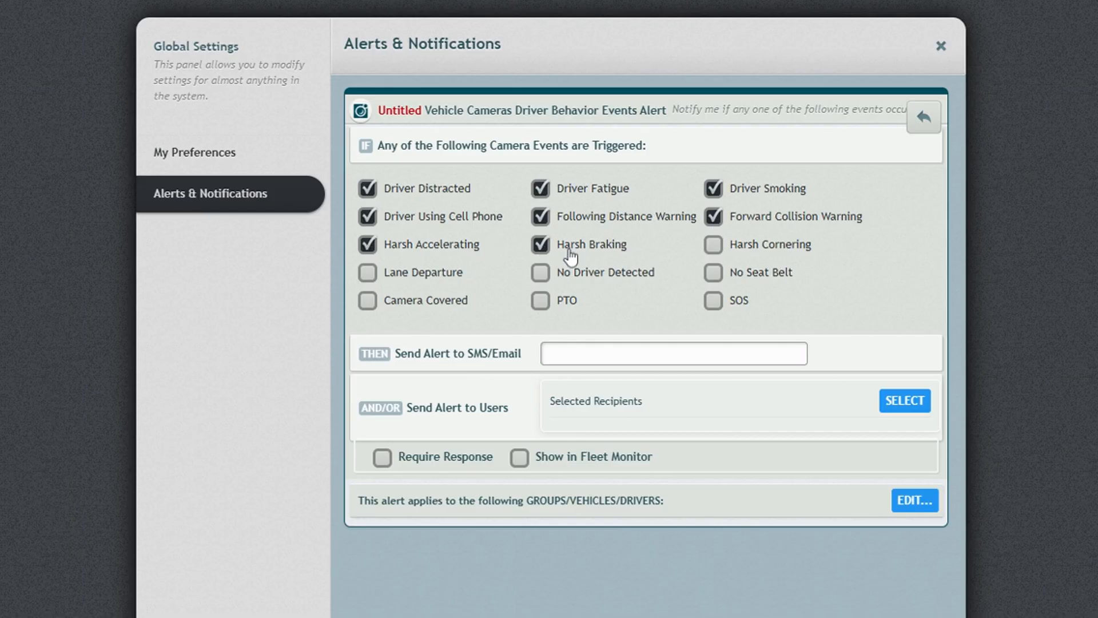
click(718, 250)
click(368, 274)
click(538, 274)
click(714, 274)
click(370, 303)
click(538, 302)
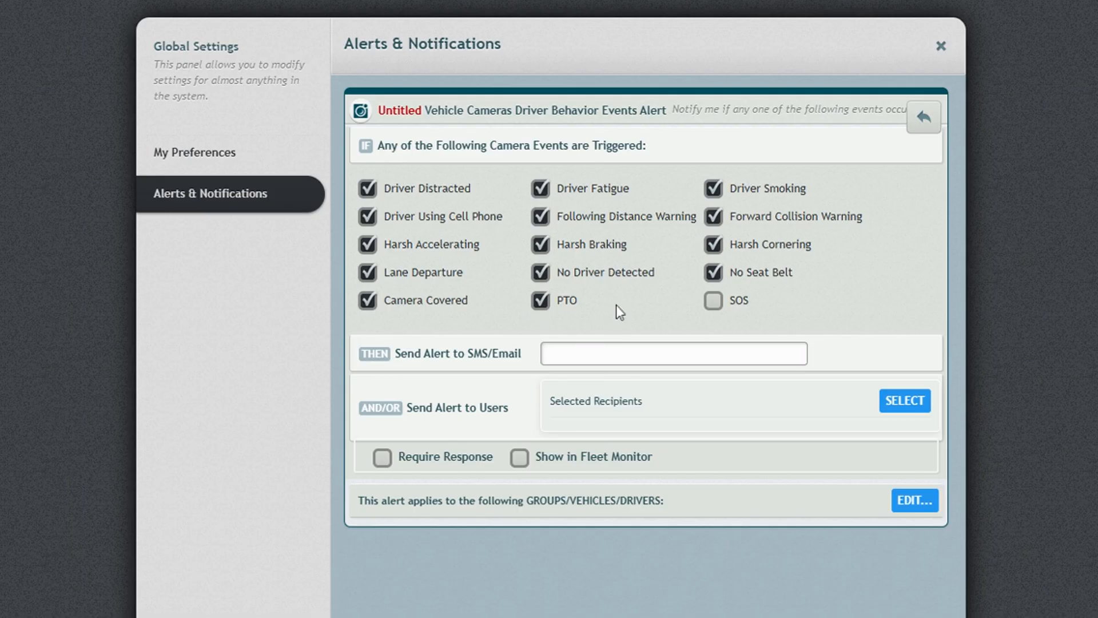
click(713, 302)
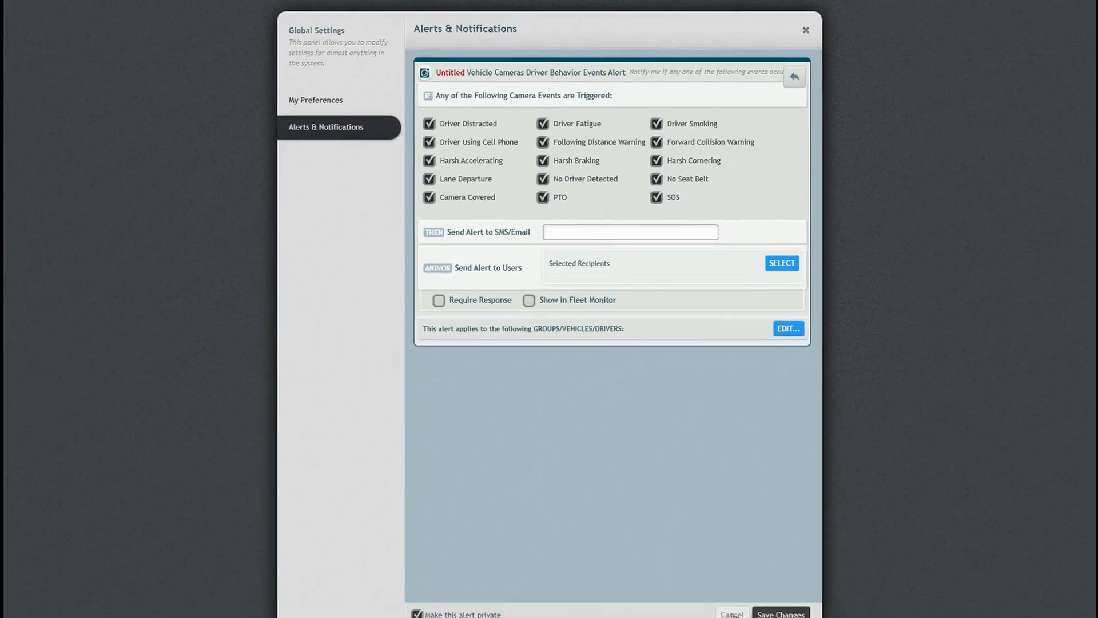
click(725, 593)
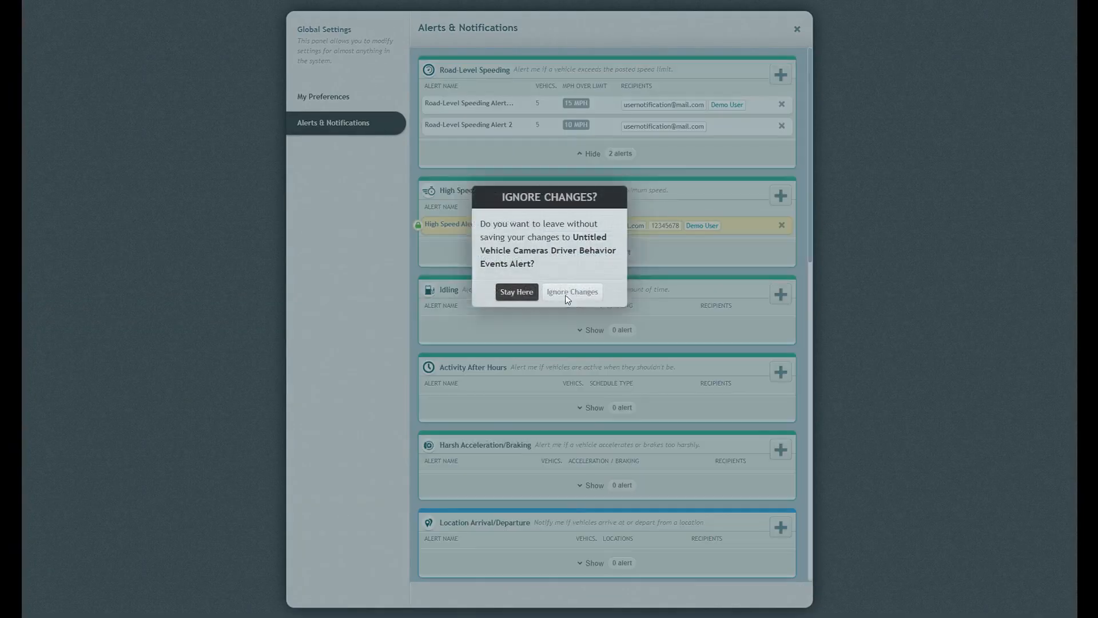
click(570, 292)
Draft a Vehicle Cameras System Events alert with all events from Drive Full to Video Loss selected, and discard it without saving
scroll(778, 509, down, 10)
click(784, 515)
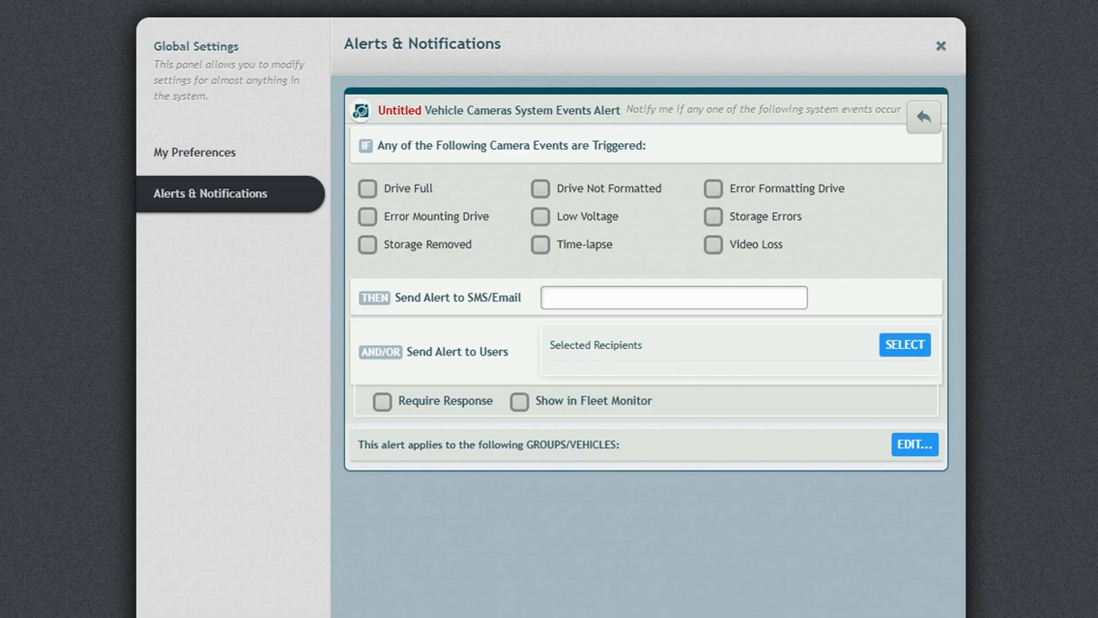
click(366, 191)
click(539, 190)
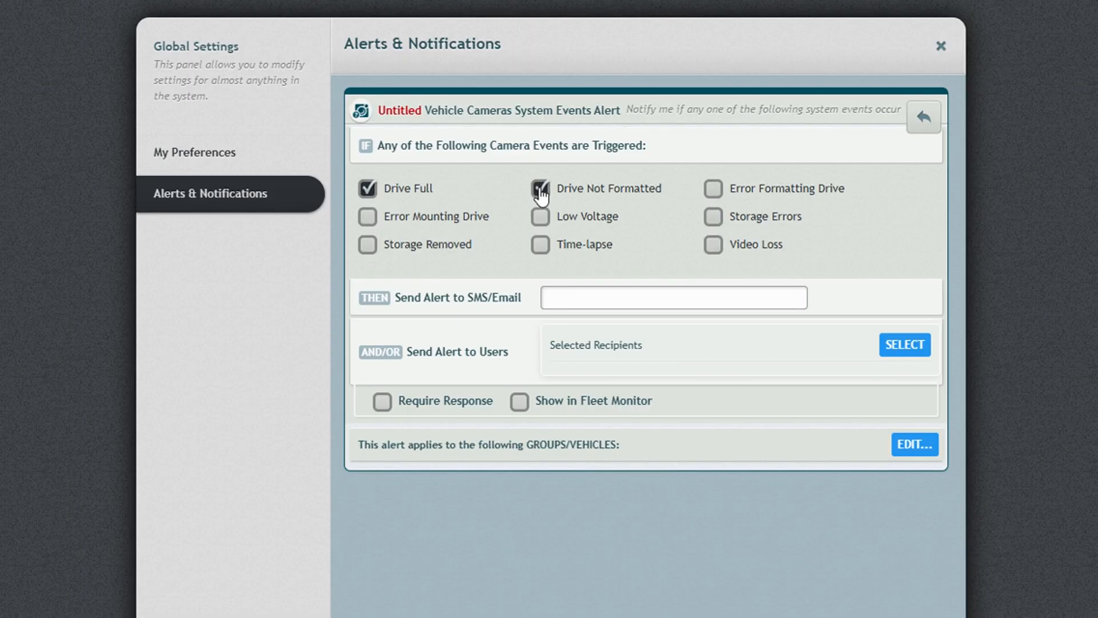
click(715, 195)
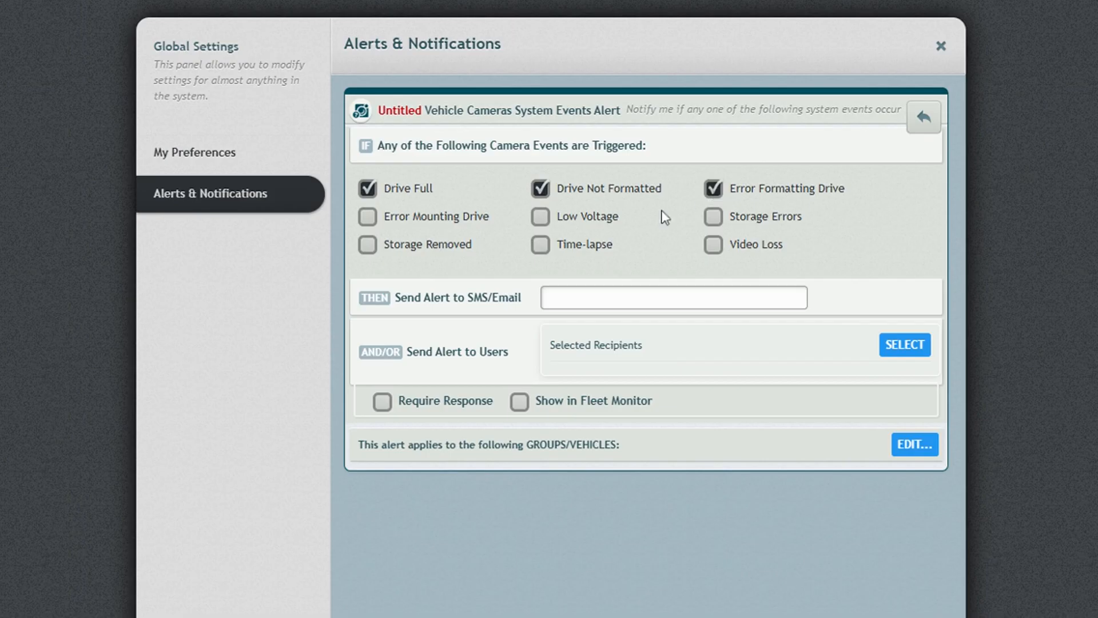
click(366, 220)
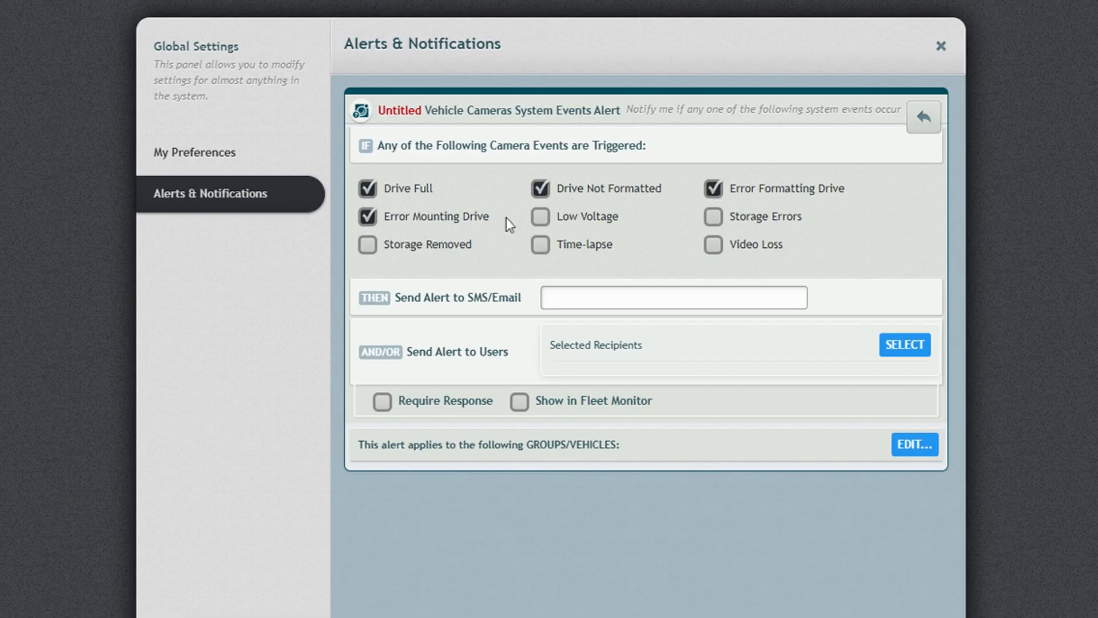
click(539, 219)
click(716, 220)
click(369, 246)
click(541, 246)
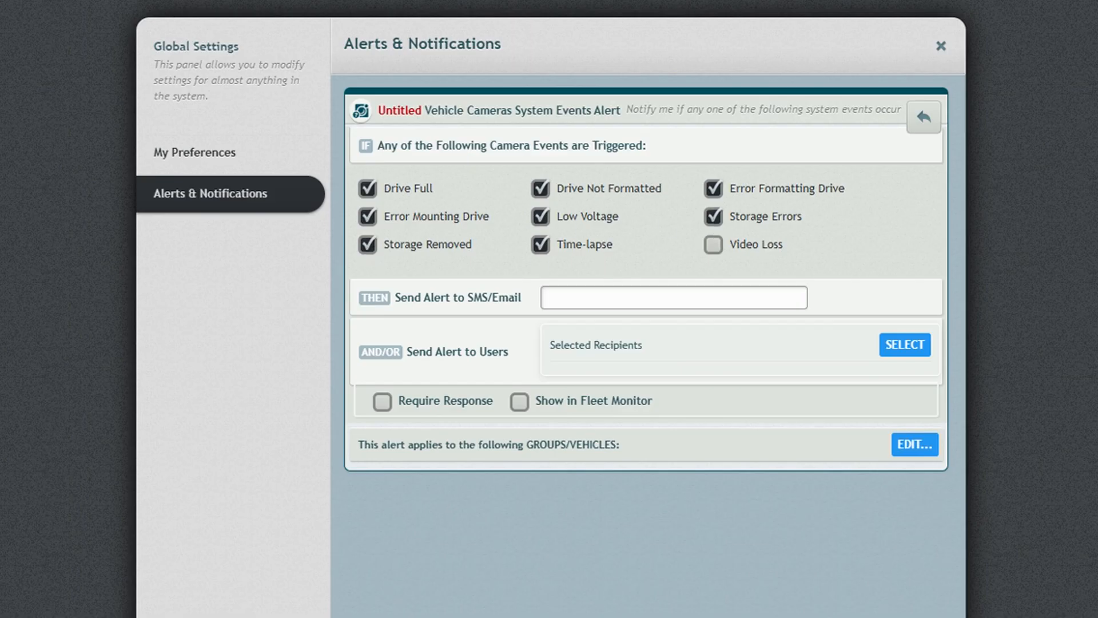
click(715, 248)
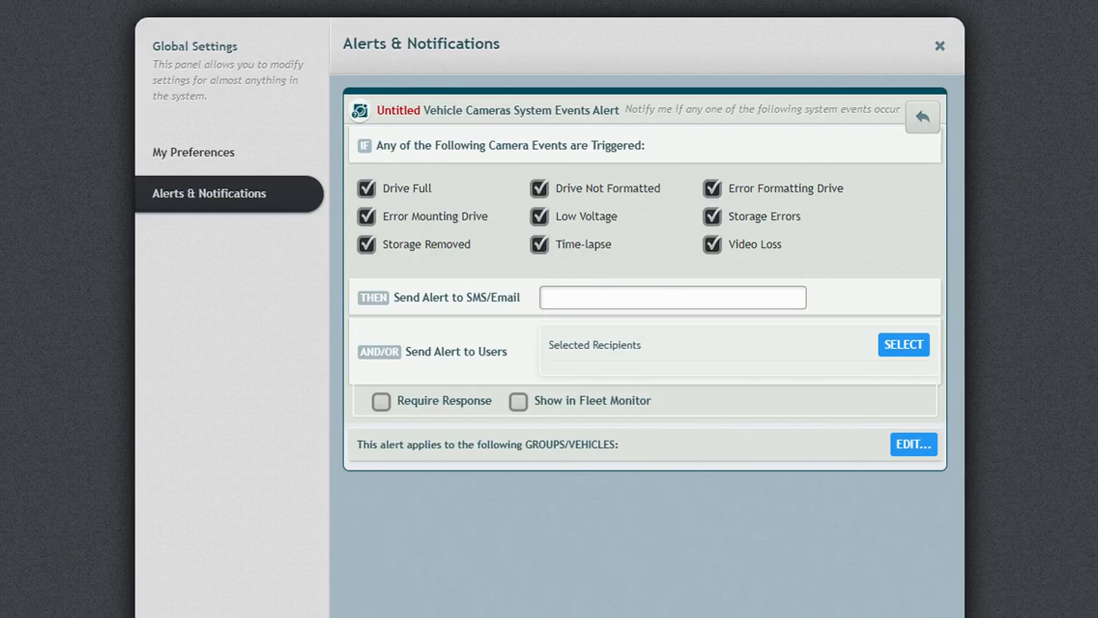
click(728, 598)
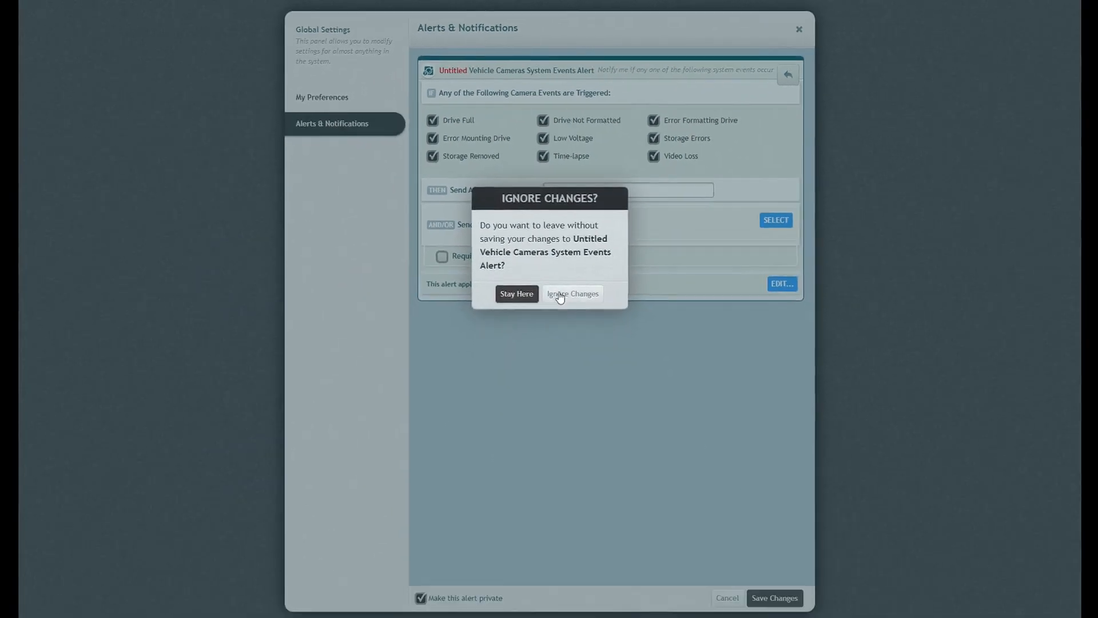
click(567, 459)
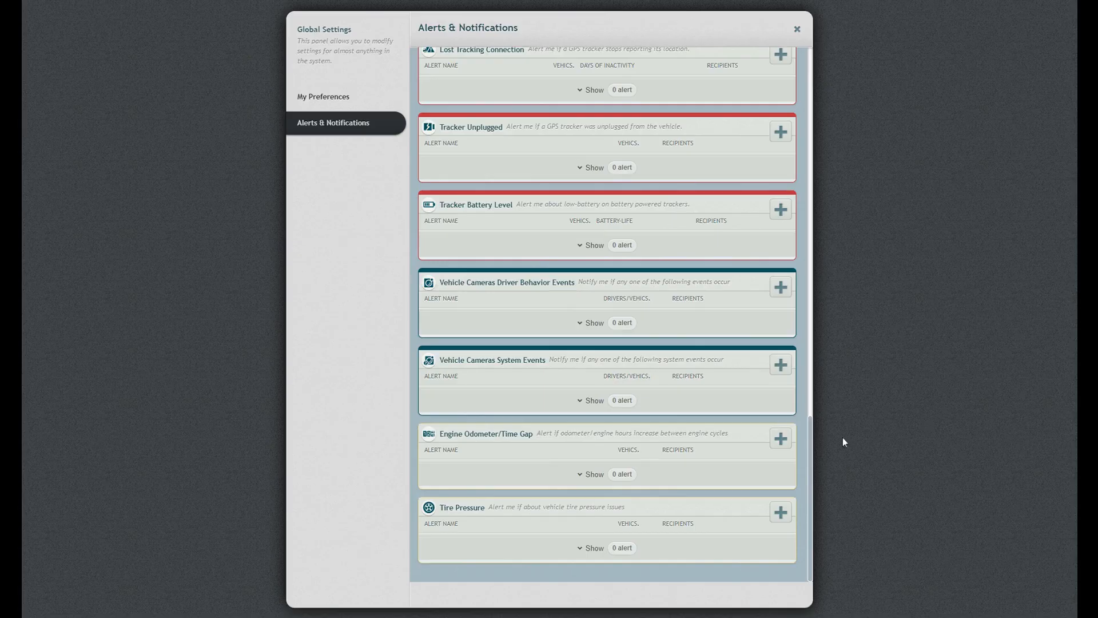
View the settings of a new Engine Odometer/Time Gap alert and leave without saving it
click(781, 438)
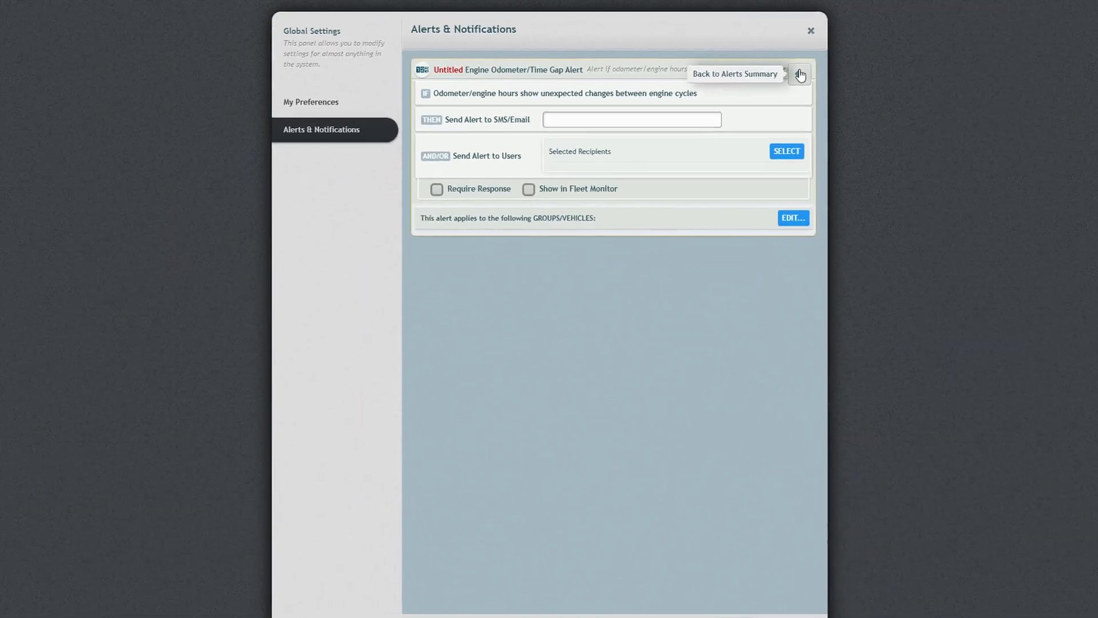
click(923, 112)
click(586, 290)
View the settings of a new Tire Pressure alert and leave without saving it
scroll(623, 369, down, 20)
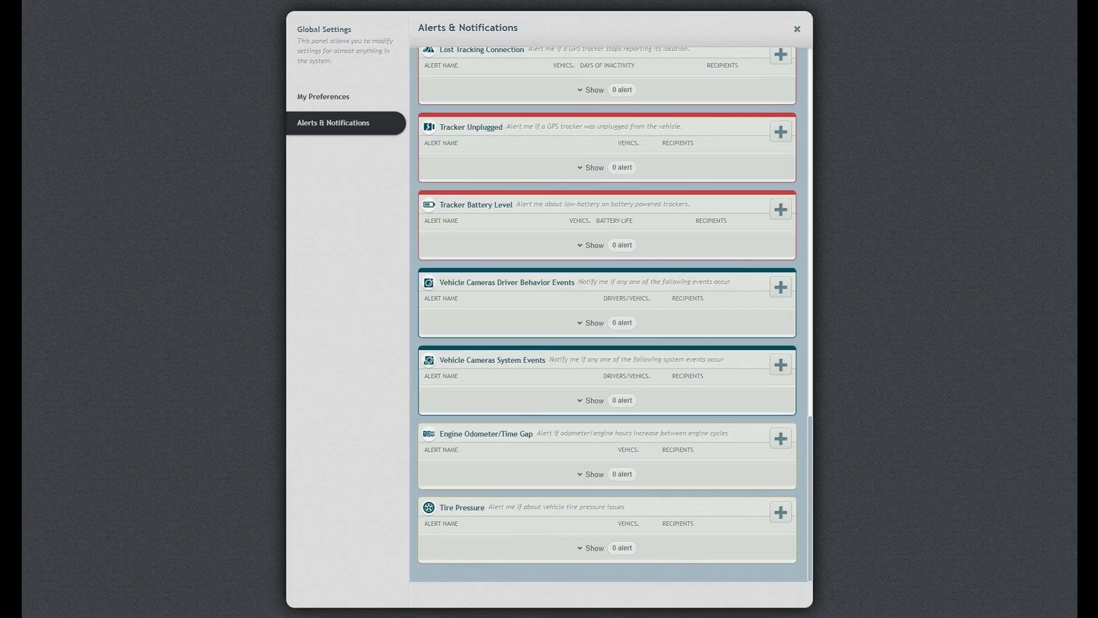
click(780, 511)
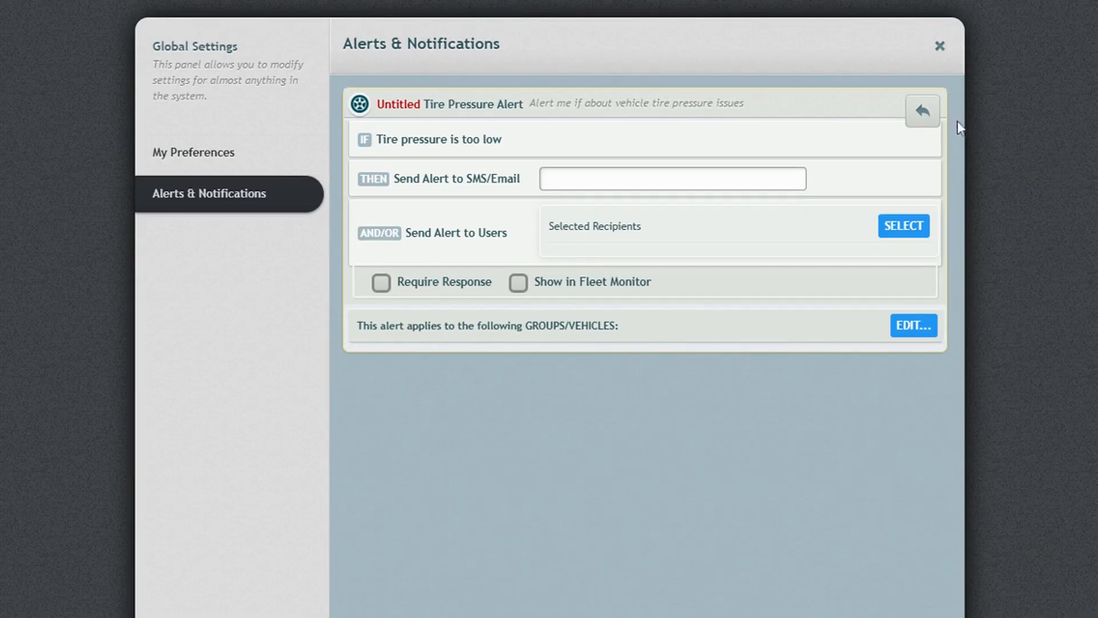
click(922, 112)
click(605, 441)
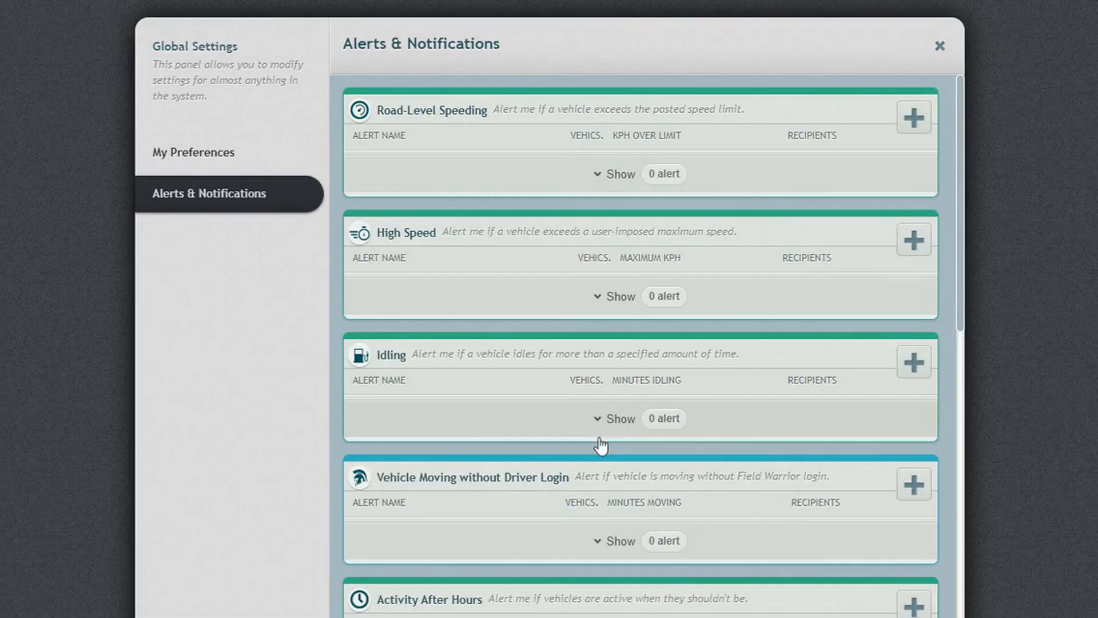